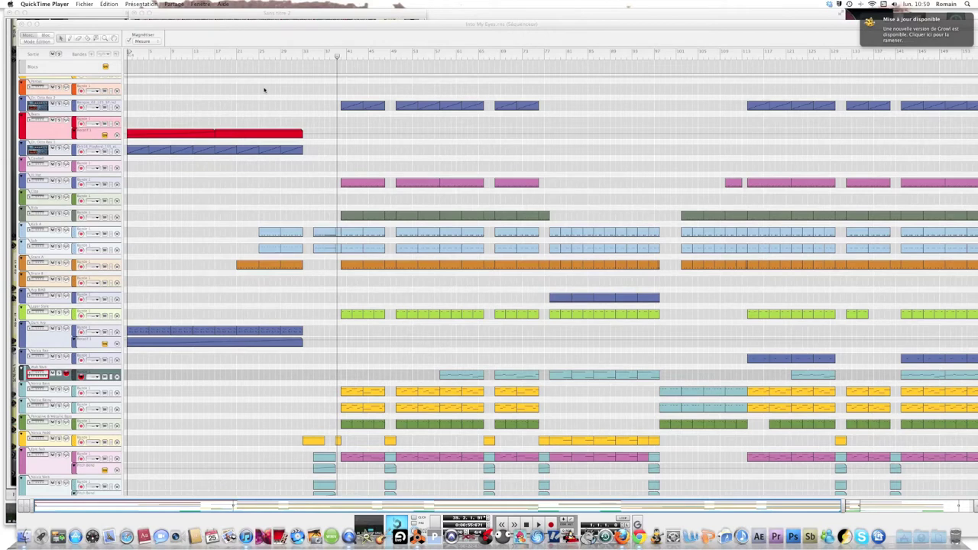
Bring Reason forward and move the song position back to bar 34.
left_click(311, 57)
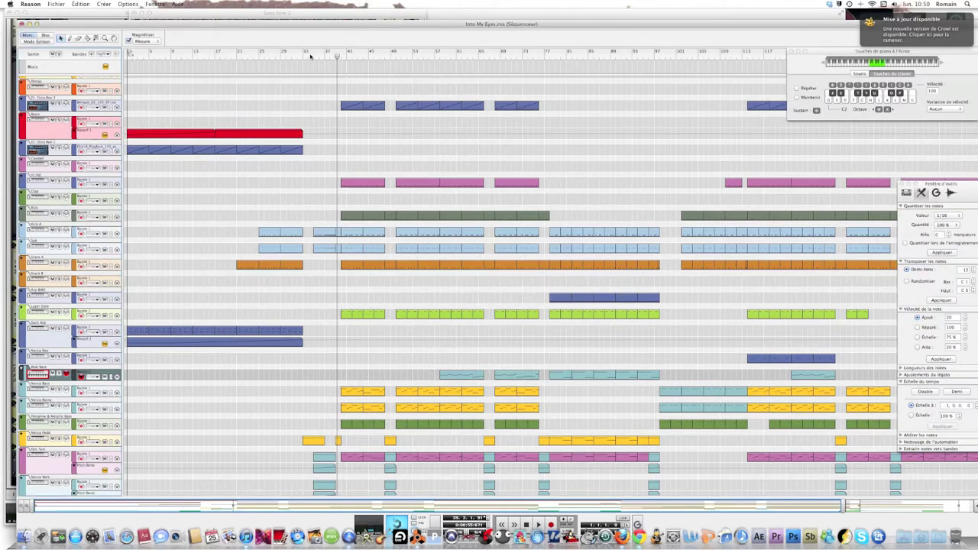
left_click_drag(335, 58, 313, 57)
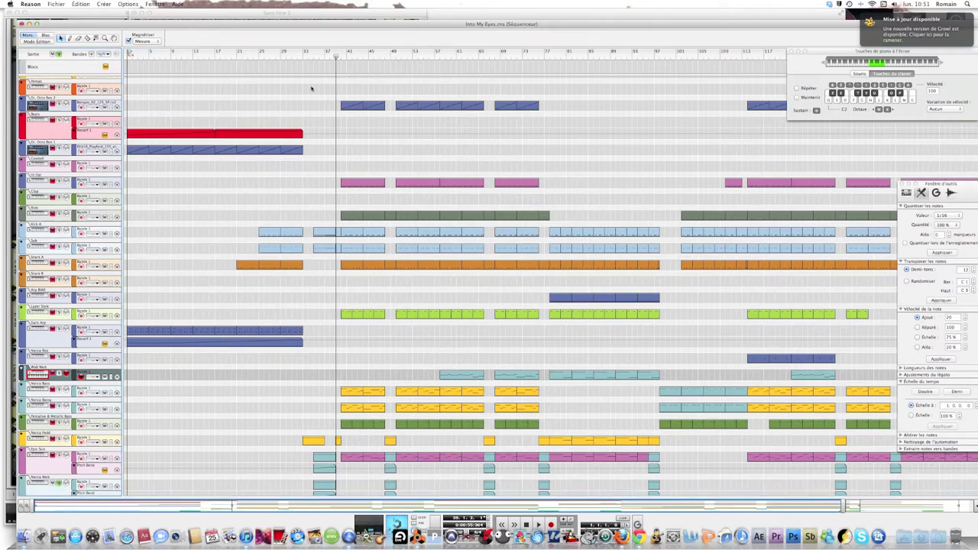
left_click(308, 57)
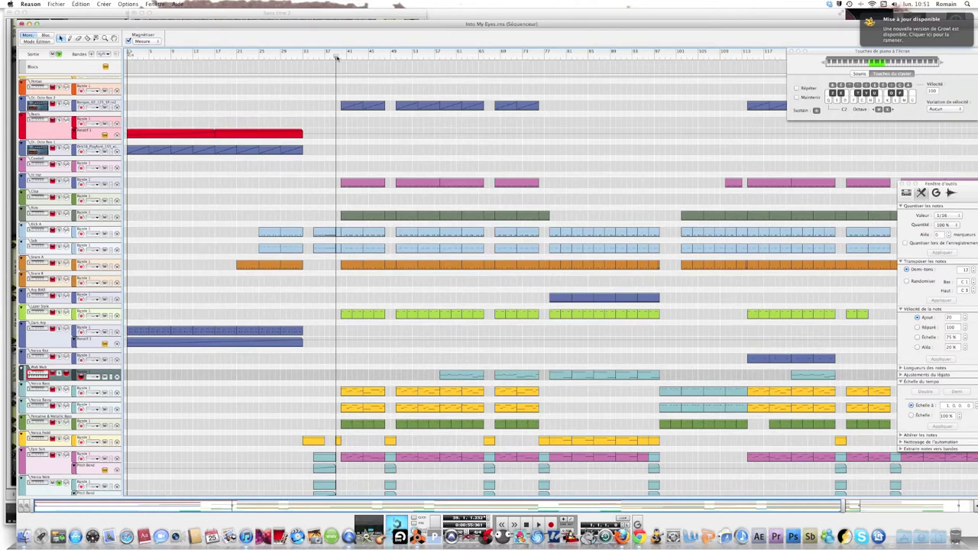
Play the song from bar 1 twice, then leave the song position near bar 37 and show the rack.
left_click_drag(336, 57, 123, 56)
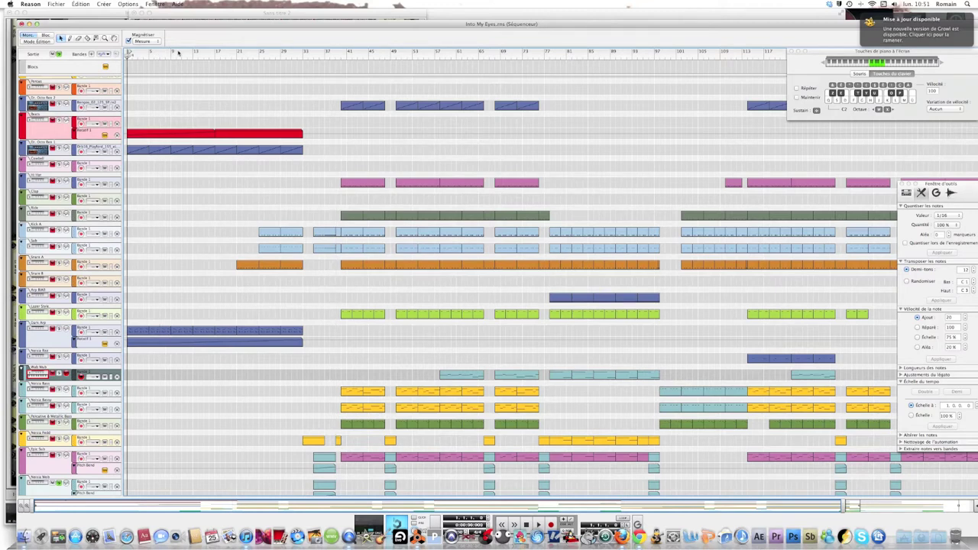
key("space")
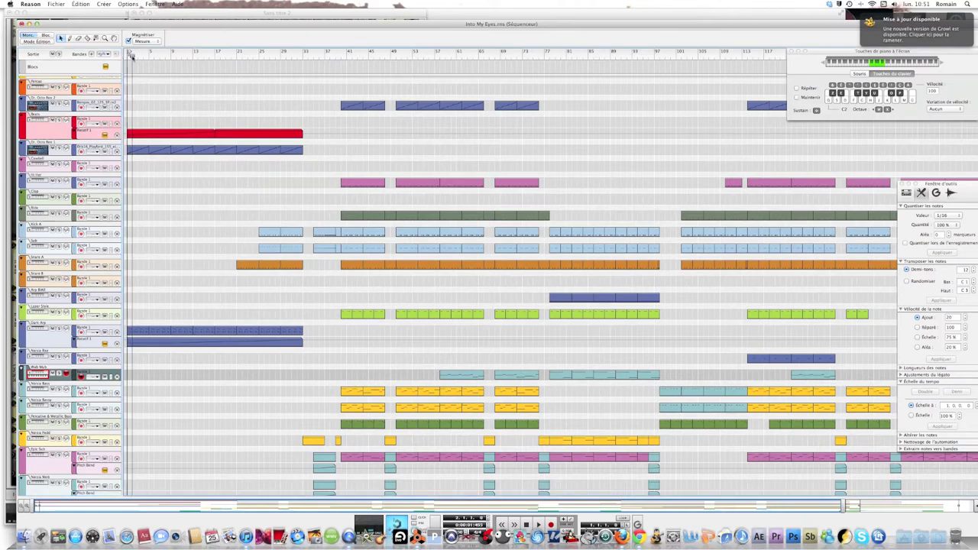
key("space")
key("space")
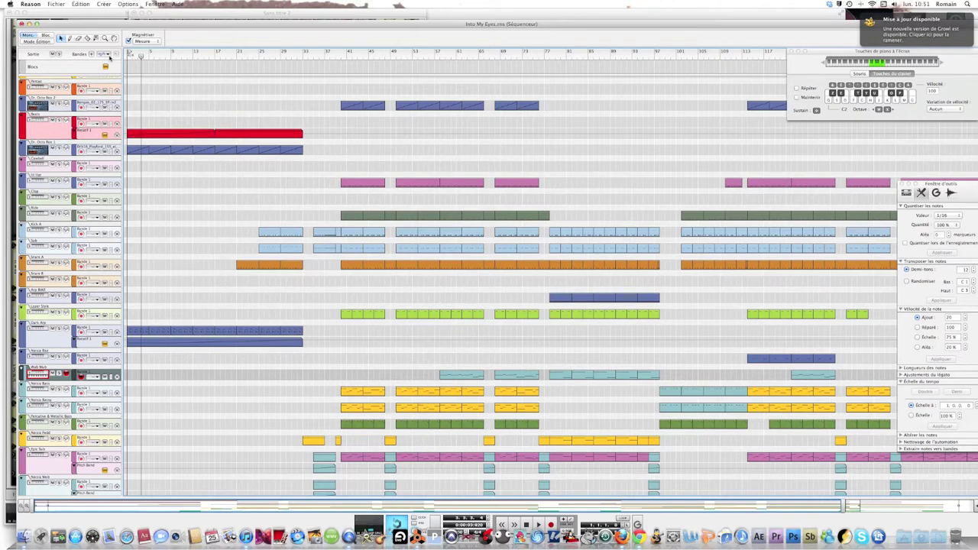
key("space")
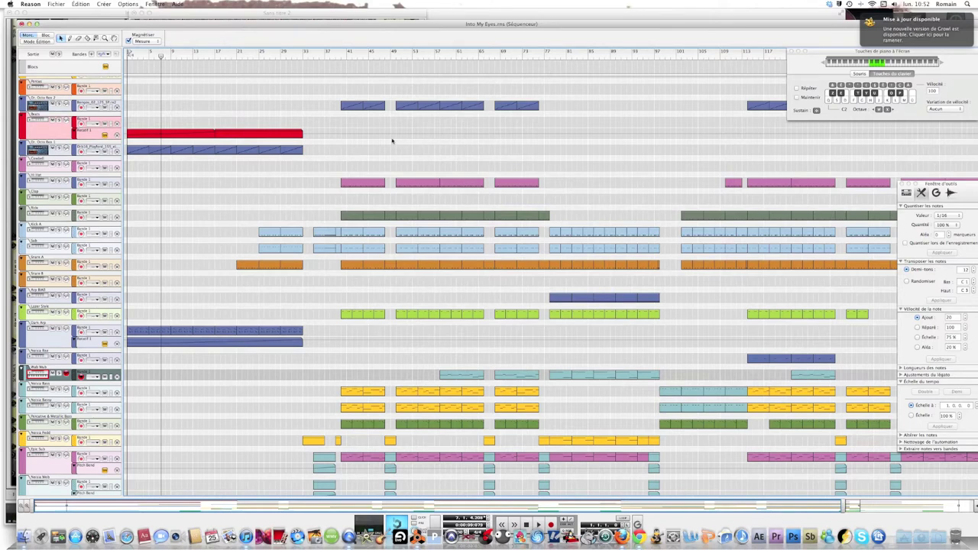
left_click(313, 58)
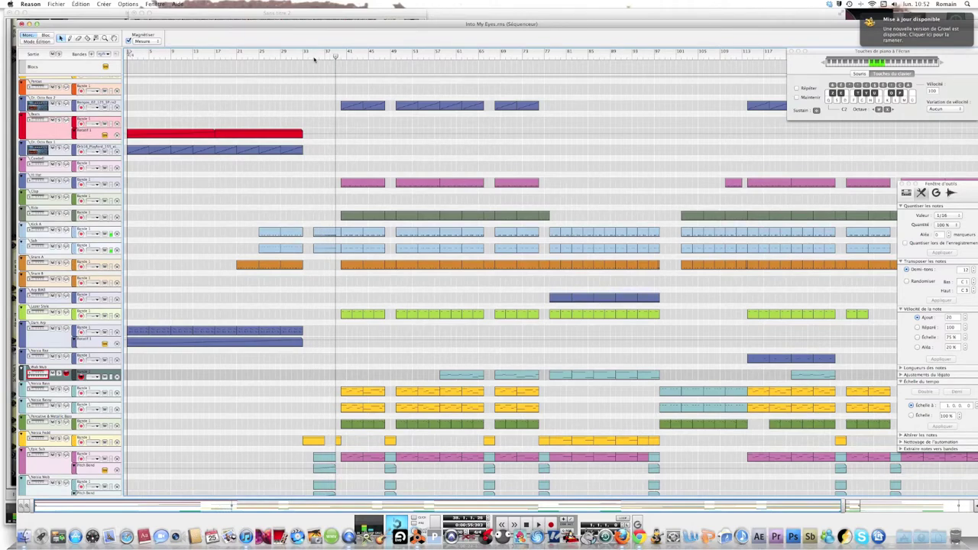
left_click(246, 15)
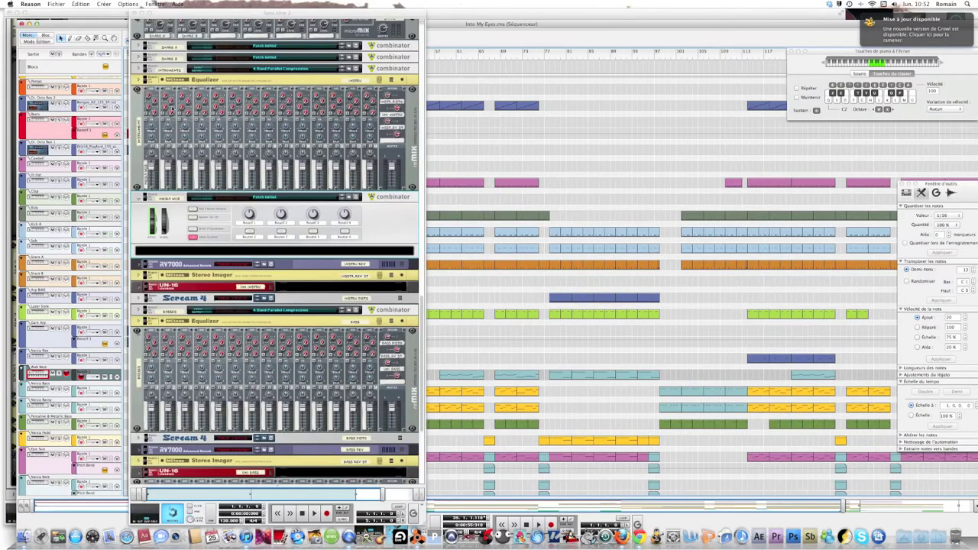
Add a Thor synthesizer below the Noisia Wub combinator and expand its programmer panel.
left_click(311, 200)
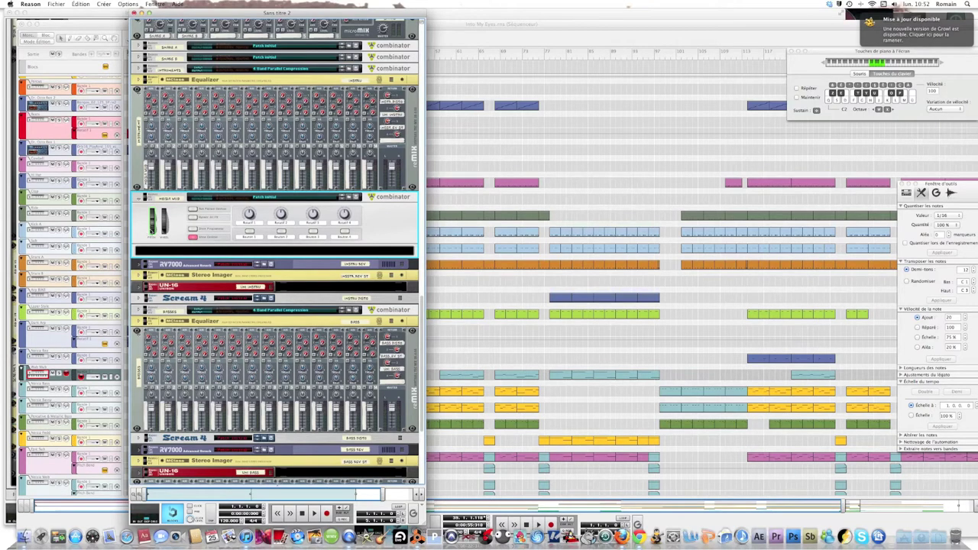
right_click(180, 251)
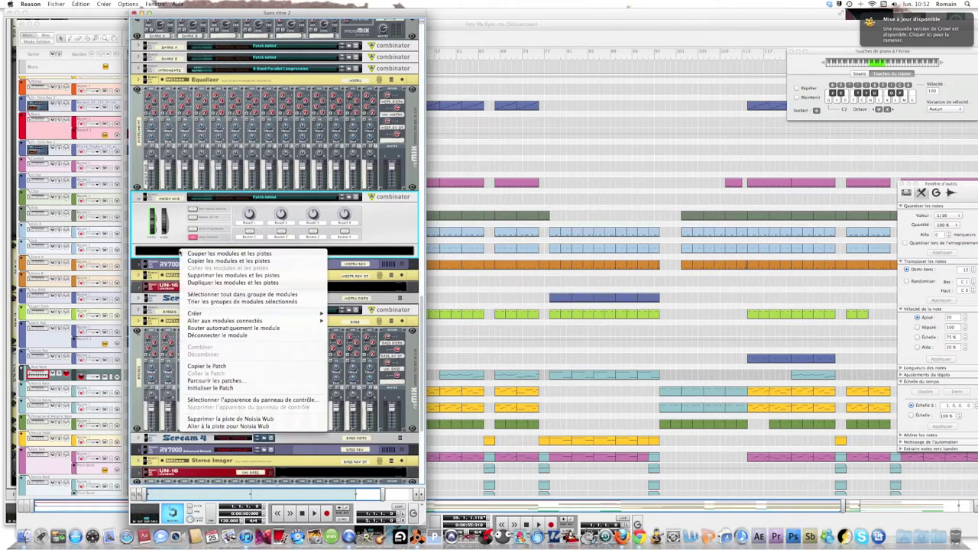
mouse_move(195, 314)
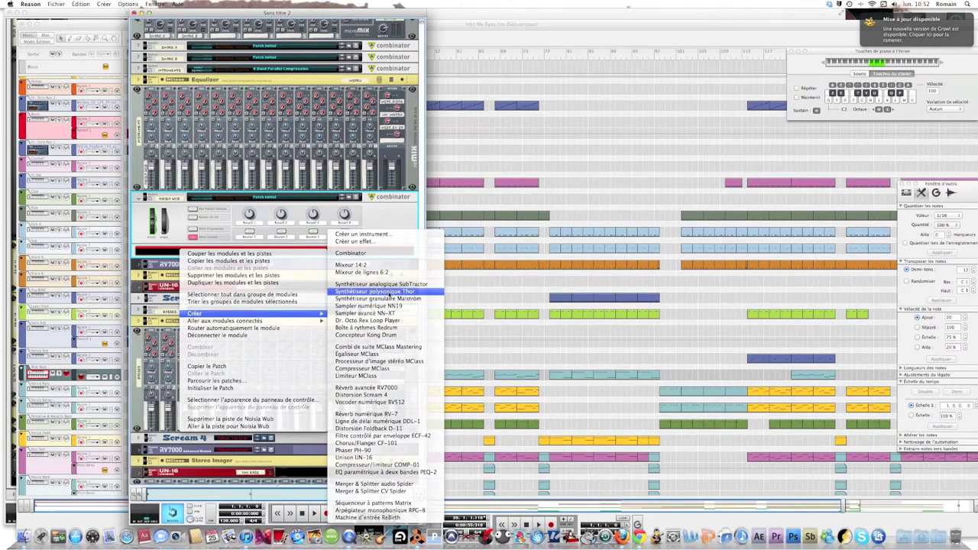
left_click(379, 291)
left_click(178, 294)
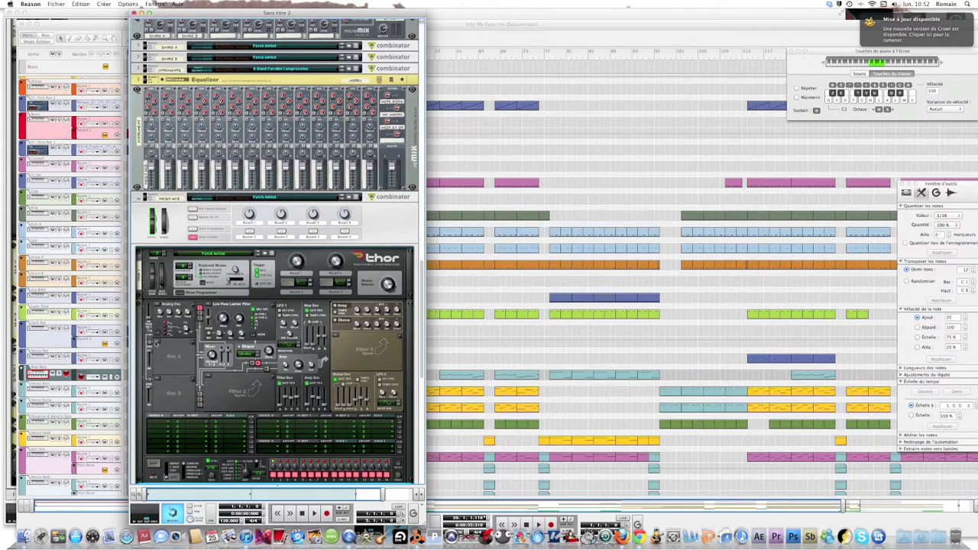
left_click(157, 343)
Set Thor's Osc 2 to Multi Oscillator and Osc 3 to Wavetable.
left_click(168, 328)
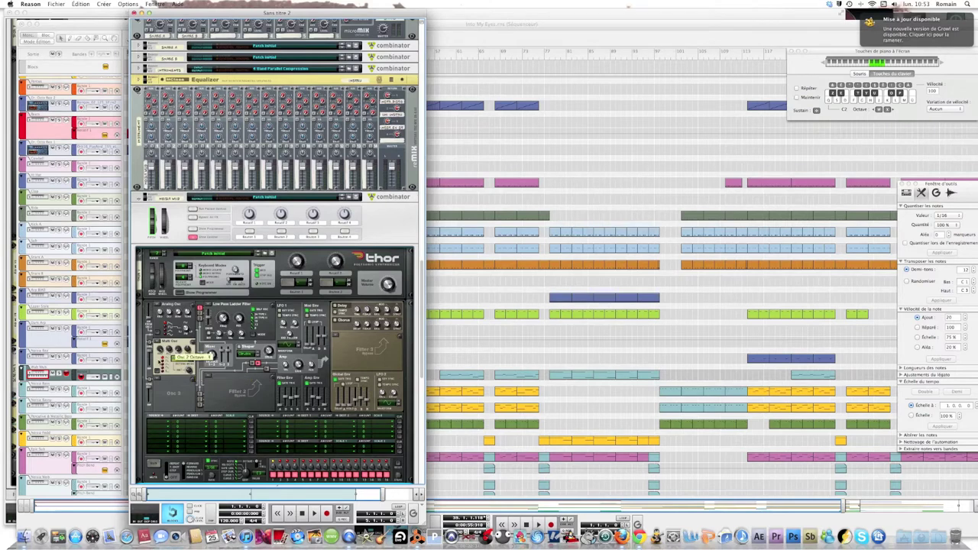
left_click(157, 379)
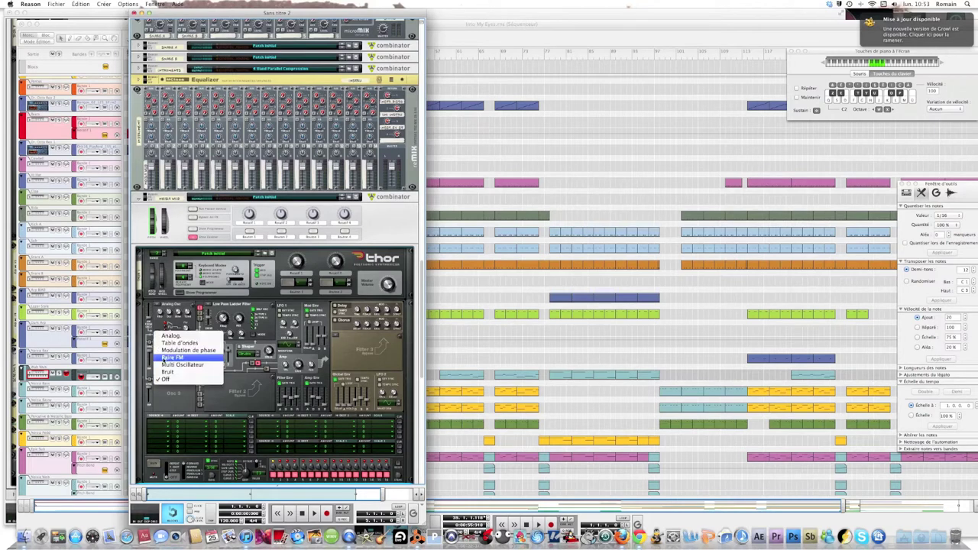
left_click(178, 343)
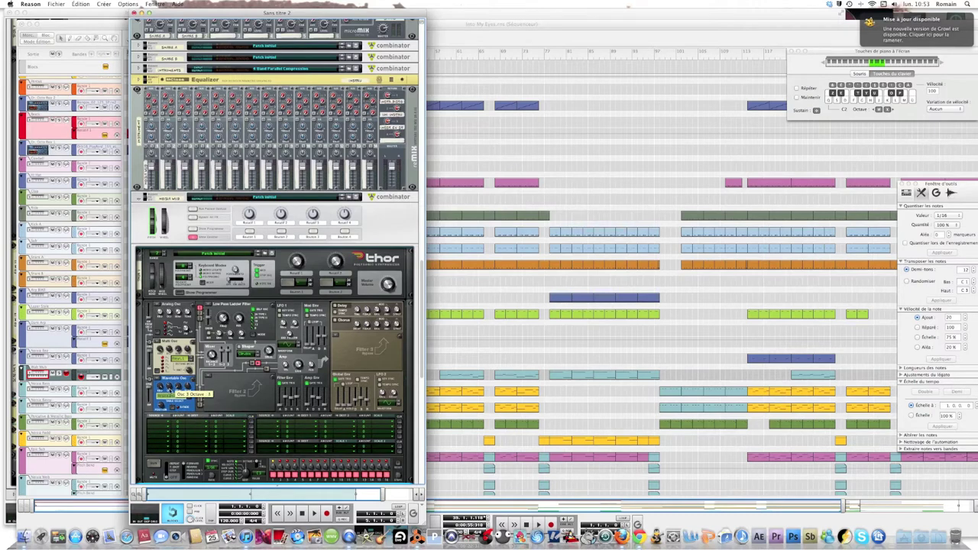
Load the PPC 17 Mix Harm wavetable into Osc 3 and raise its position to 67.
left_click(170, 392)
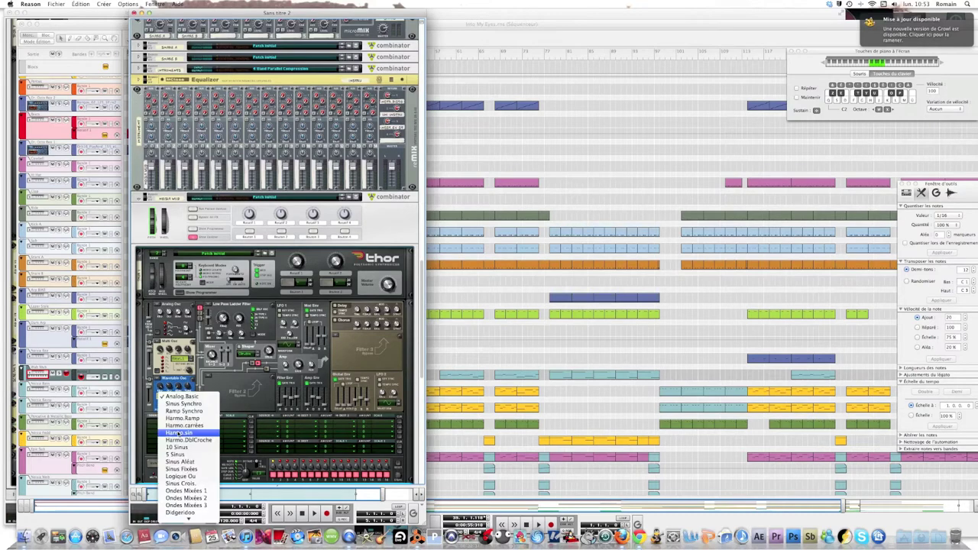
mouse_move(189, 518)
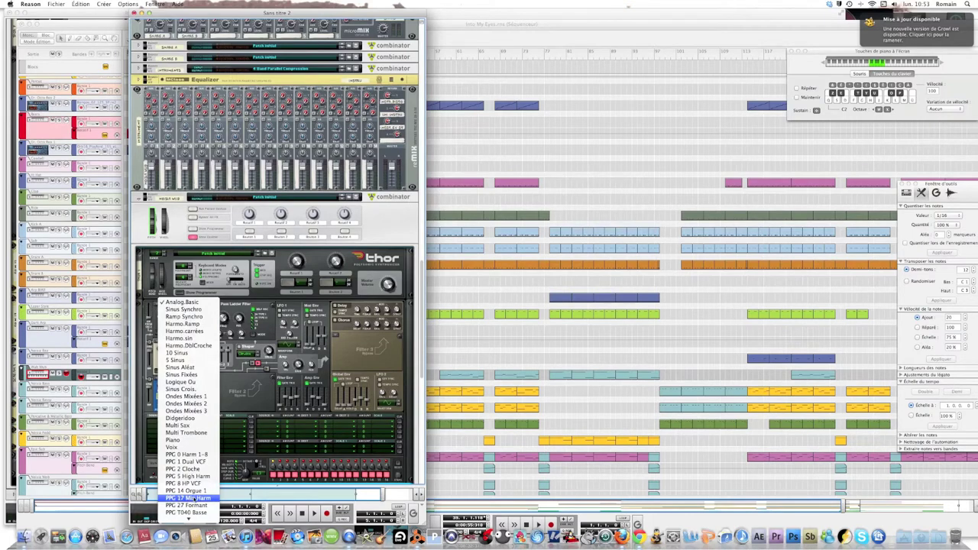
left_click(188, 498)
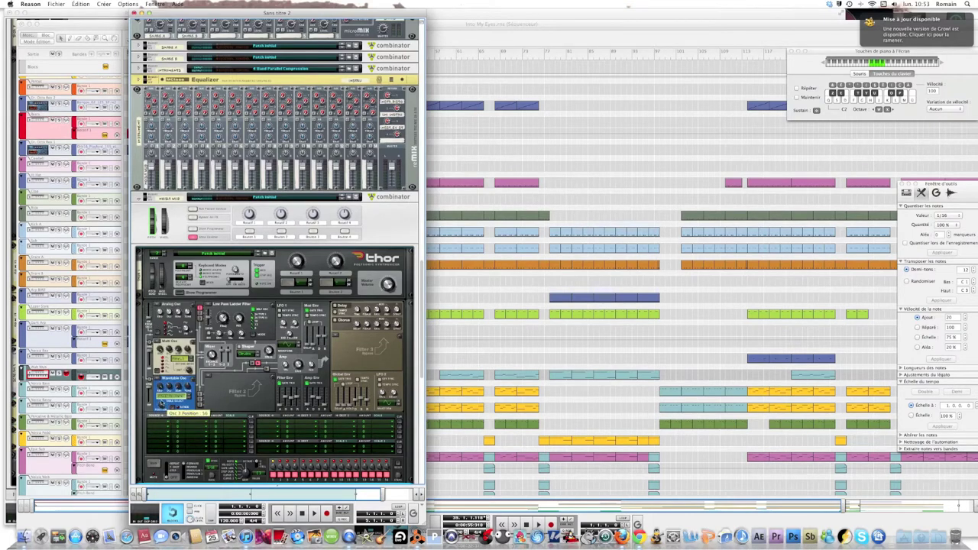
mouse_move(163, 403)
left_click_drag(162, 398, 162, 397)
Route Osc 3 into Filter 1 and set the Osc 1/2 balance to 47, auditioning with sustain.
key("Tab")
left_click(201, 317)
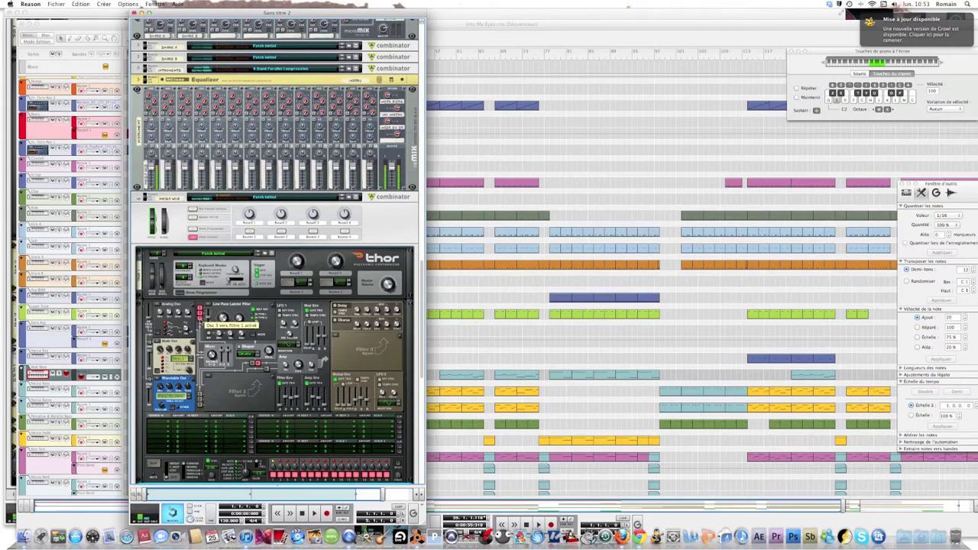
key("d")
key("d")
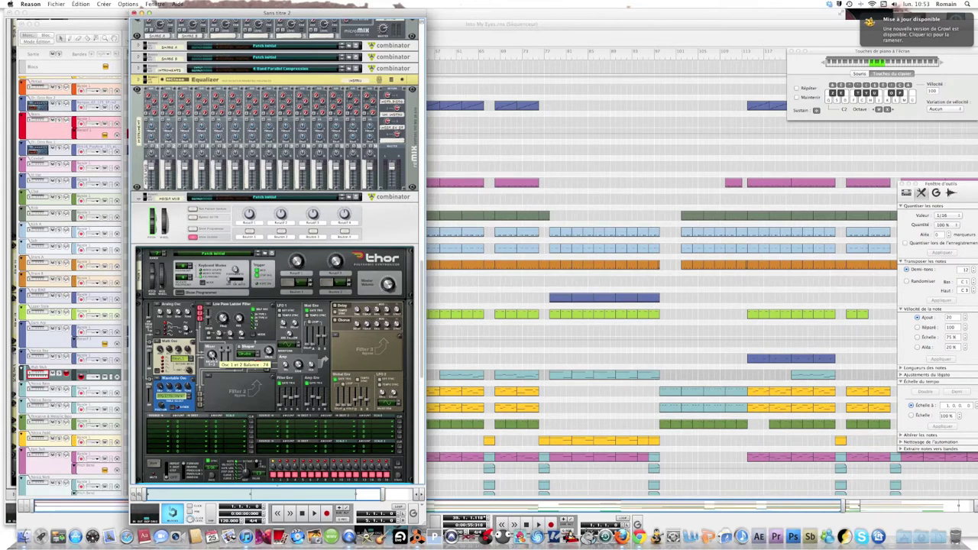
left_click_drag(211, 353, 215, 384)
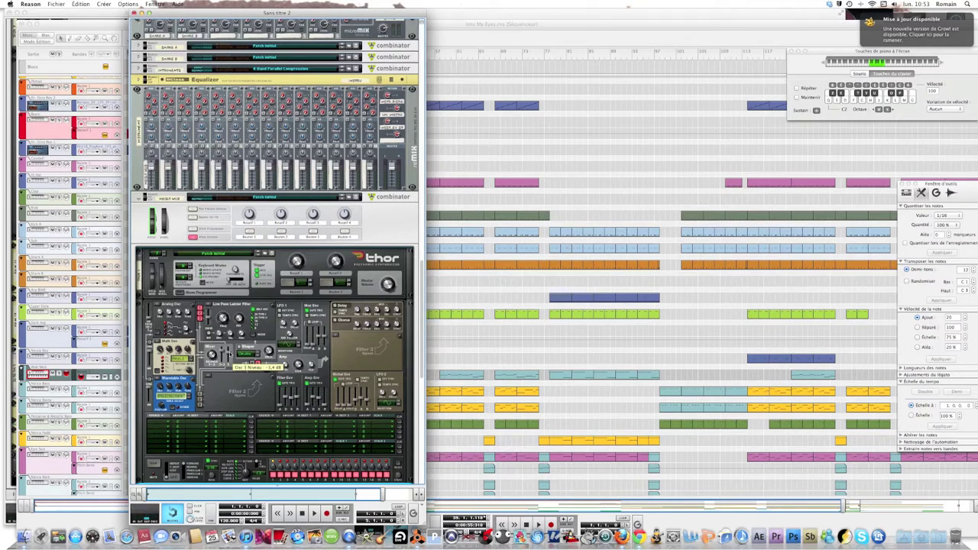
key("Tab")
key("Tab")
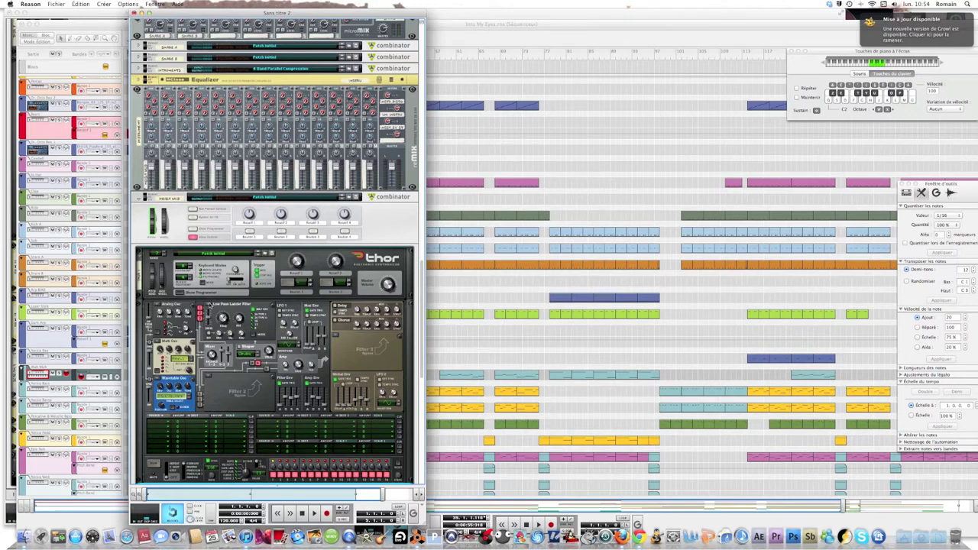
left_click(209, 304)
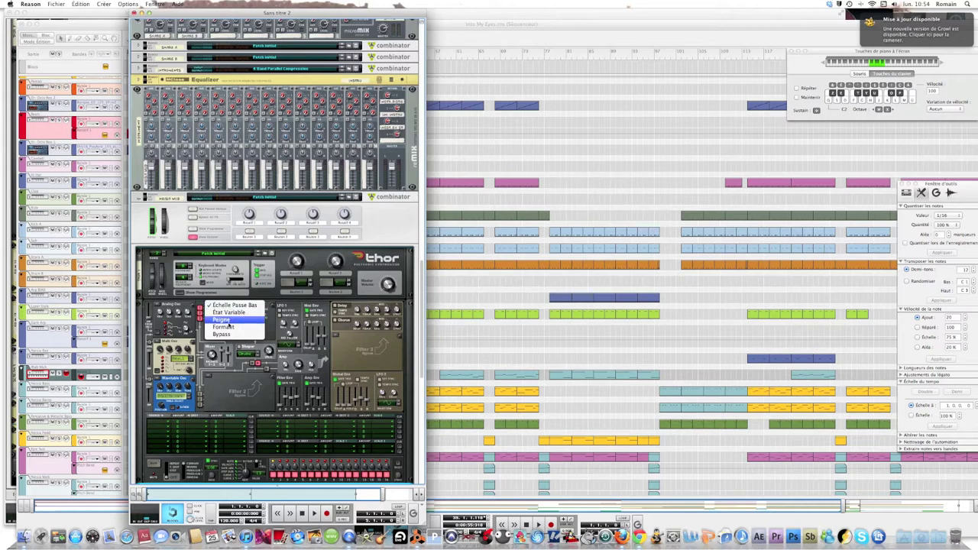
Switch Filter 1 to a comb filter with resonance 56 and frequency 265 Hz.
left_click(237, 319)
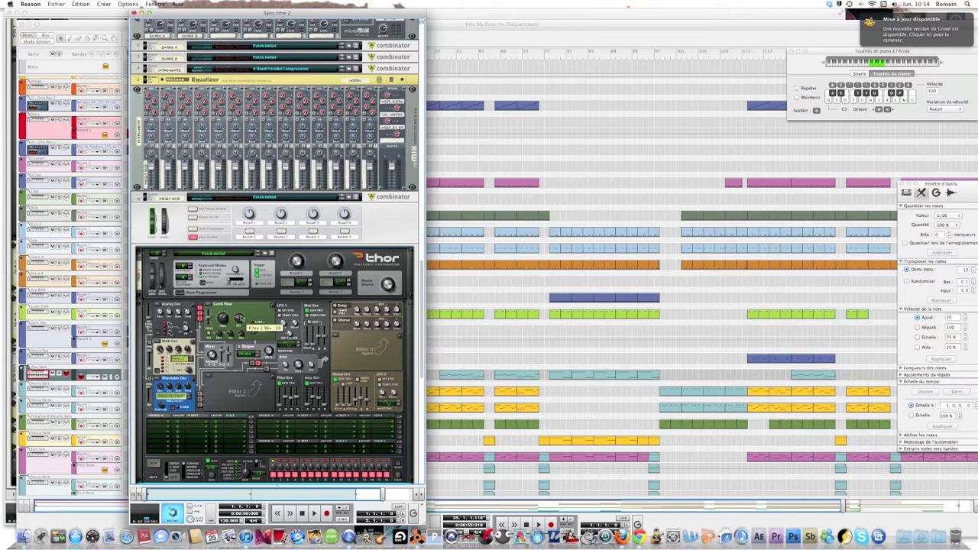
left_click_drag(240, 316, 240, 314)
left_click_drag(240, 316, 240, 316)
left_click_drag(224, 321, 224, 326)
Set the shaper to Enveloppe mode and make Filter 3 a low-pass ladder filter.
left_click(256, 356)
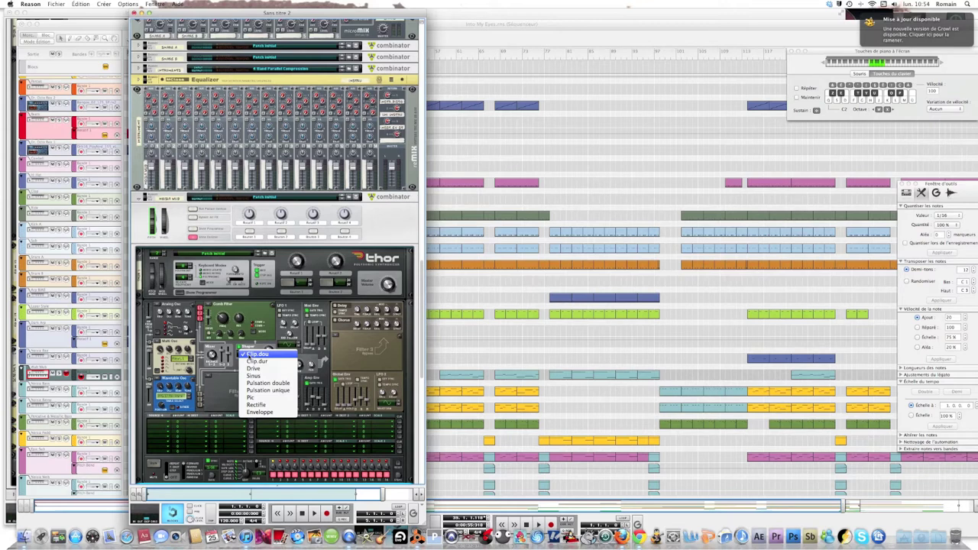
left_click(260, 413)
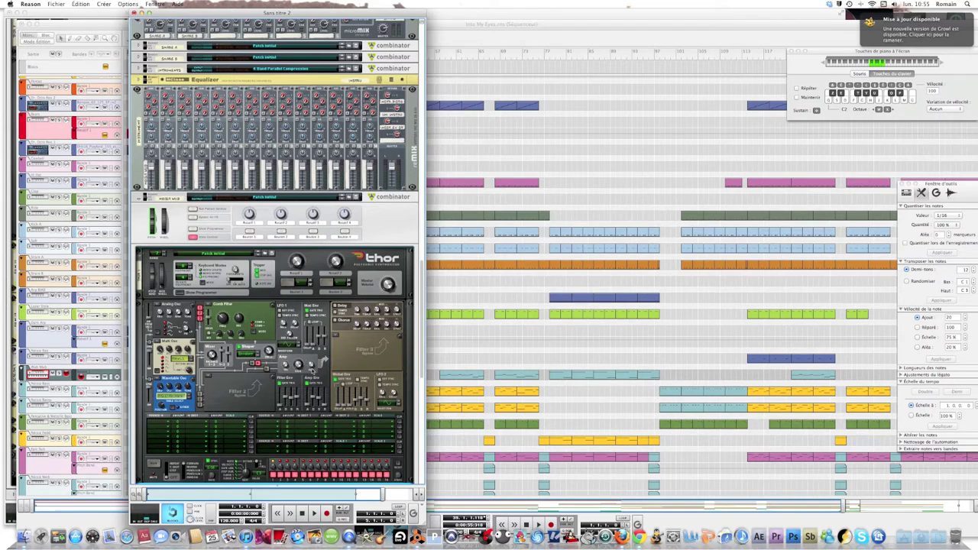
left_click(342, 337)
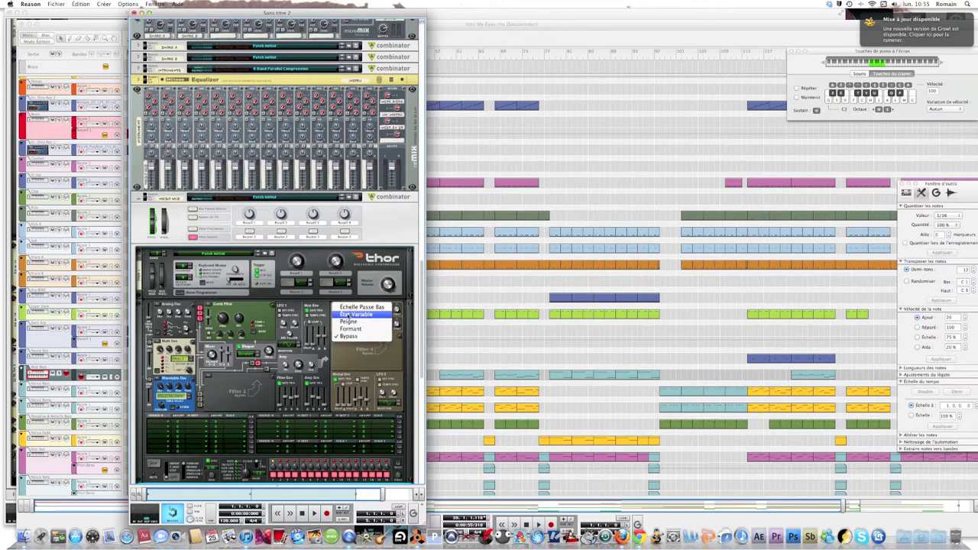
left_click(347, 309)
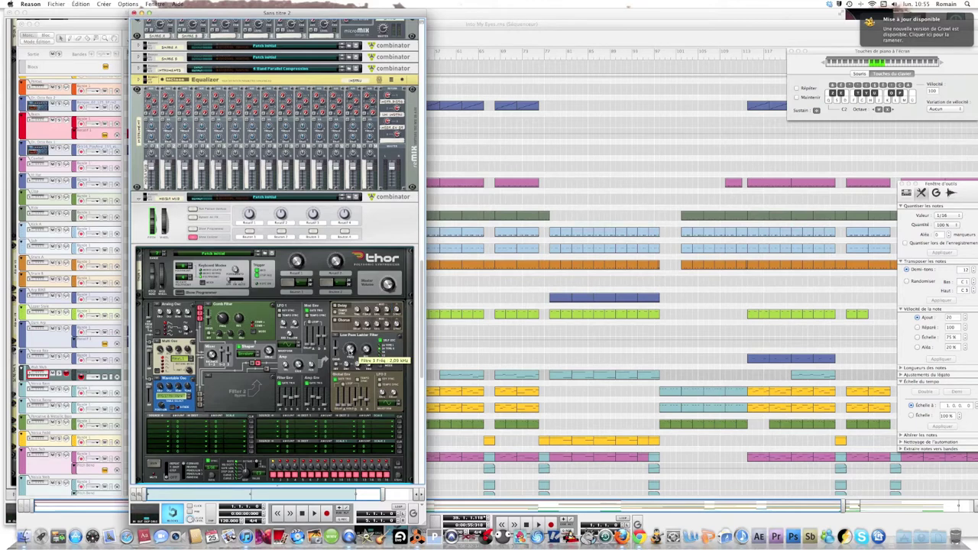
Raise Filter 3 frequency to about 4,88 kHz and Filter 1's envelope amount to 43.
left_click_drag(351, 353, 351, 339)
key("Tab")
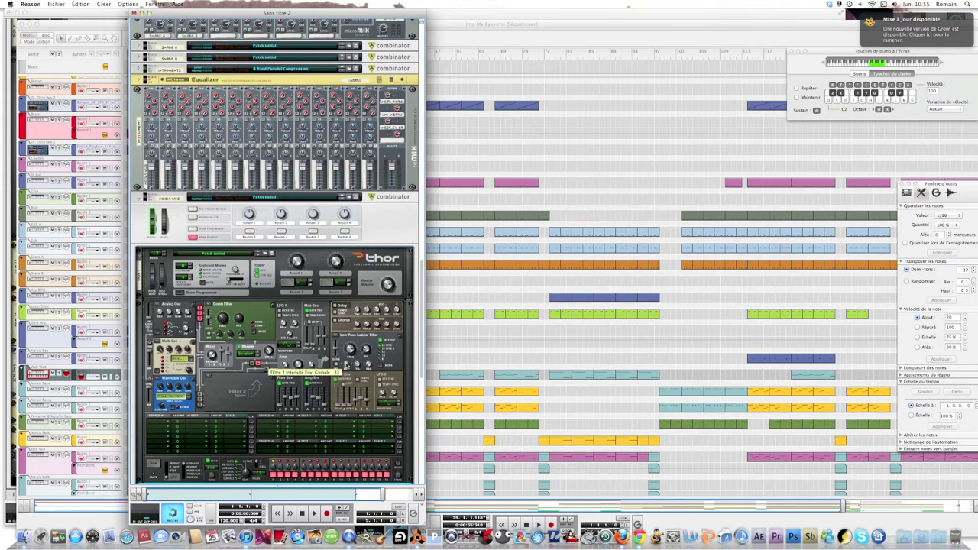
left_click_drag(347, 365, 346, 363)
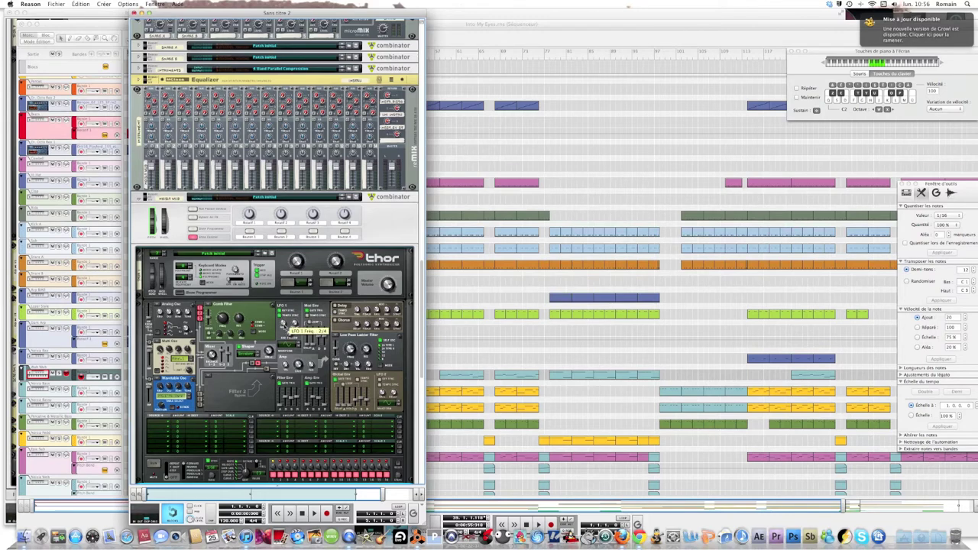
Set LFO 1 rate to 3/16 and route it to Filter 3 frequency at amount 33.
left_click_drag(285, 325, 284, 322)
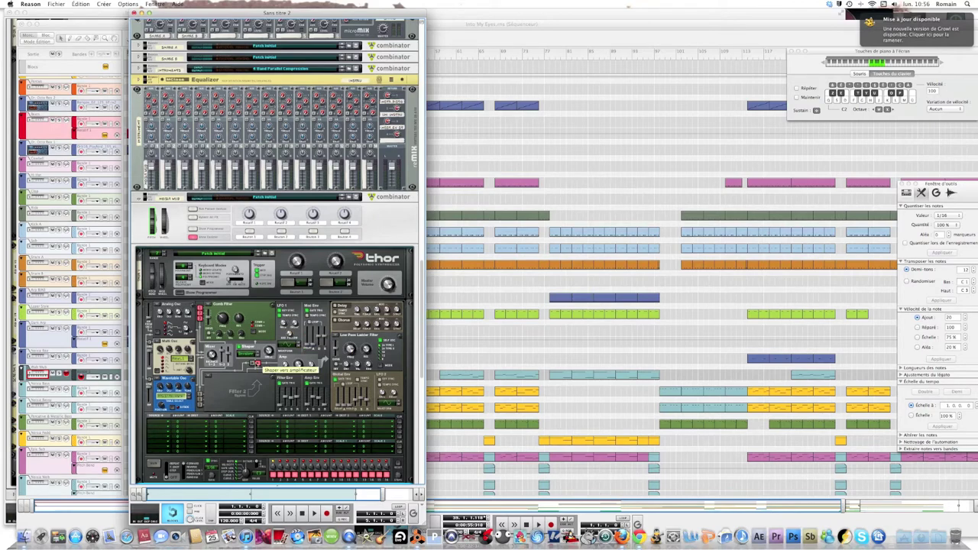
left_click(159, 423)
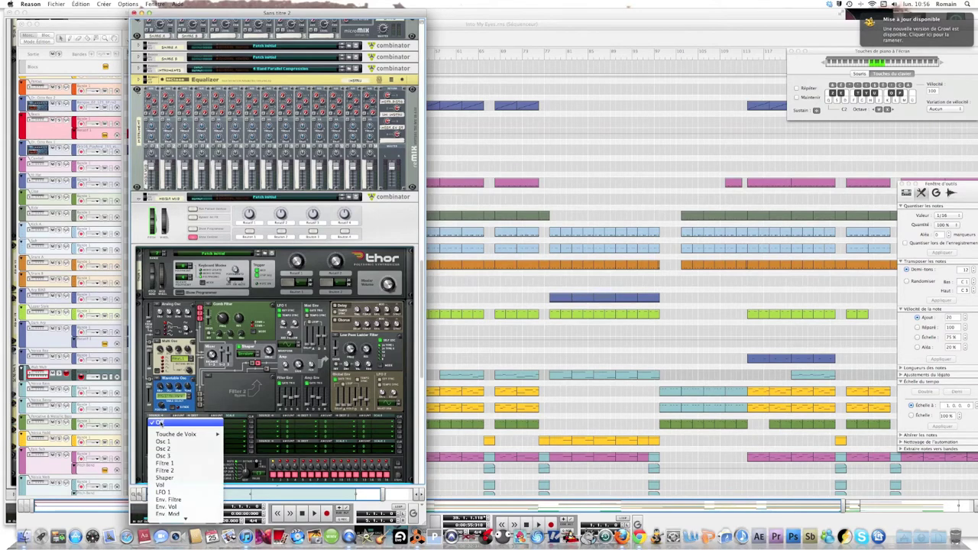
left_click(164, 492)
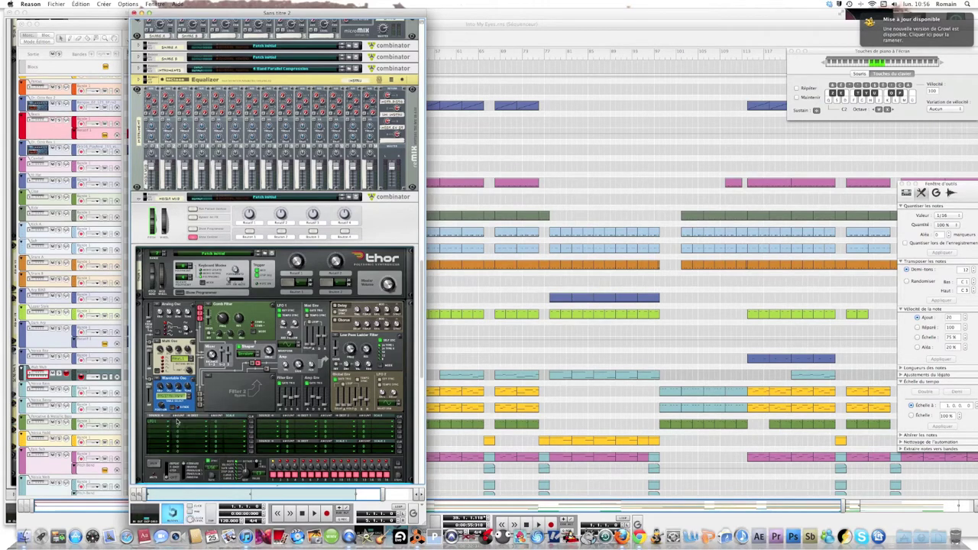
left_click_drag(180, 420, 180, 418)
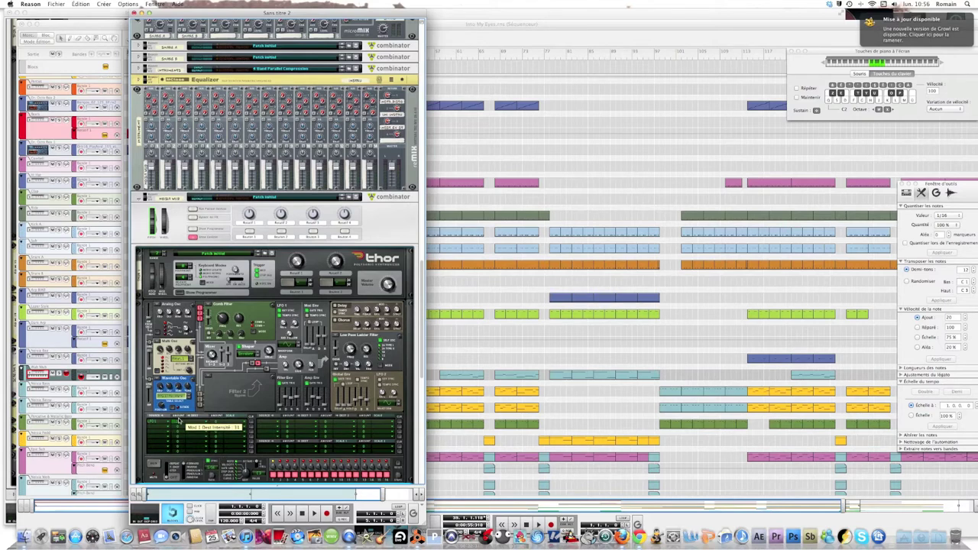
key("Tab")
key("Tab")
left_click(192, 422)
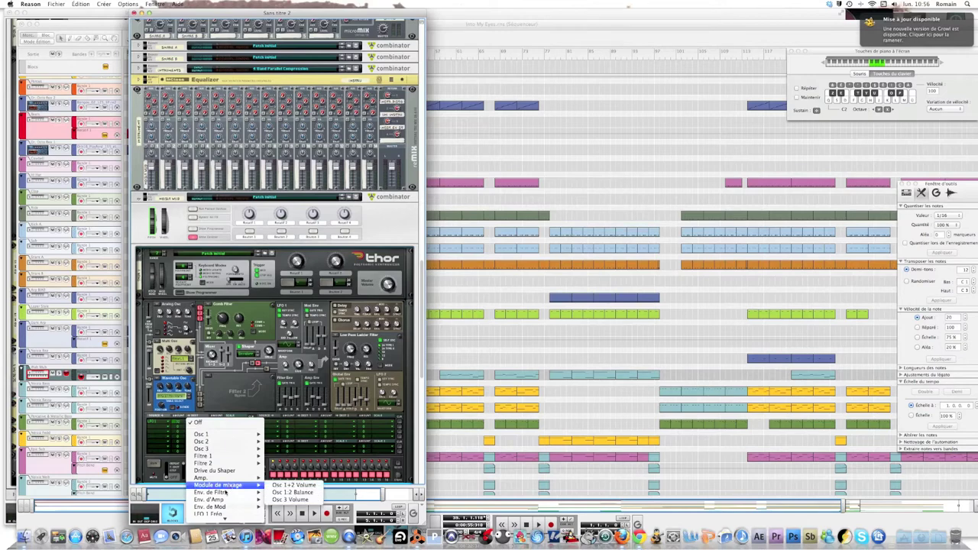
mouse_move(223, 512)
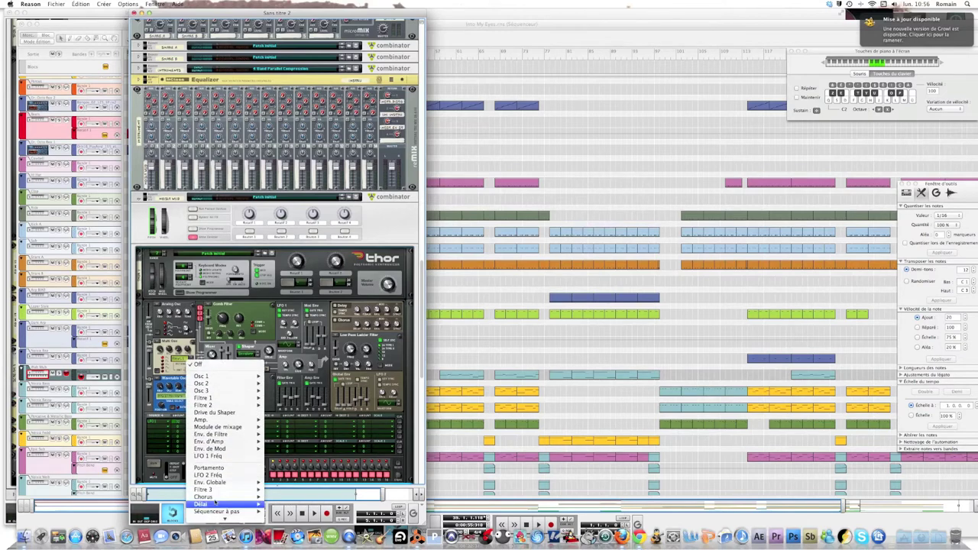
mouse_move(229, 490)
left_click(284, 481)
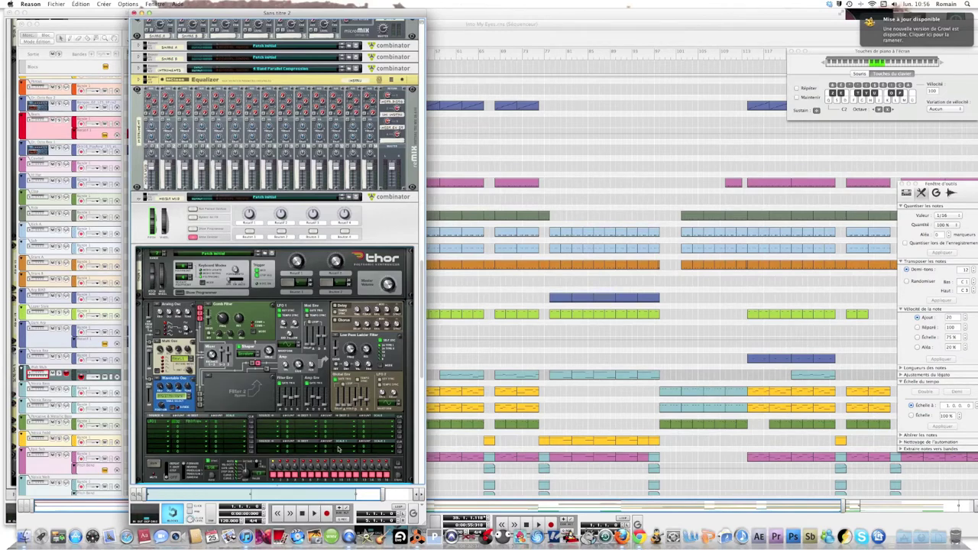
key("s")
key("s")
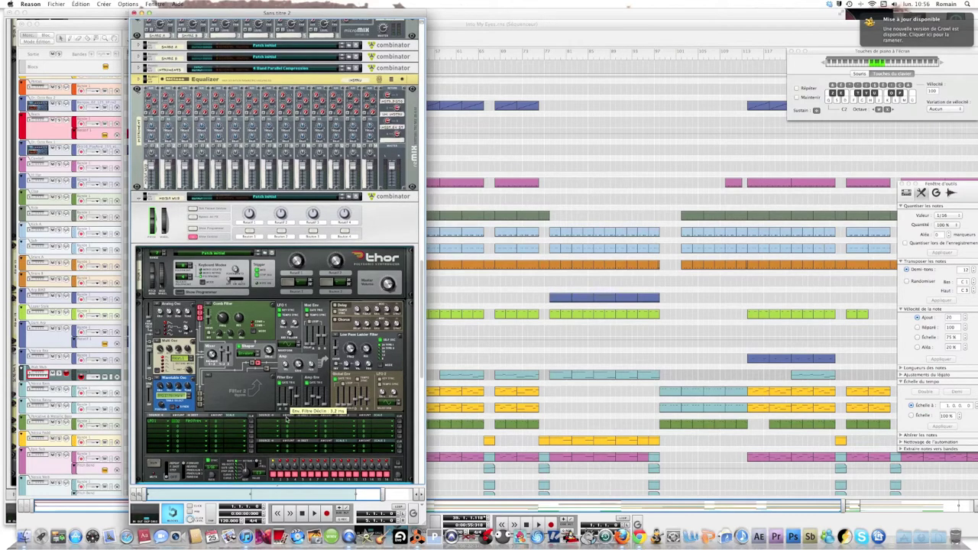
Keep the filter envelope decay at 3.2 ms and lengthen the amp envelope release to 122 ms.
left_click_drag(287, 418, 285, 379)
left_click_drag(286, 406, 288, 417)
scroll(287, 417, "down", 1)
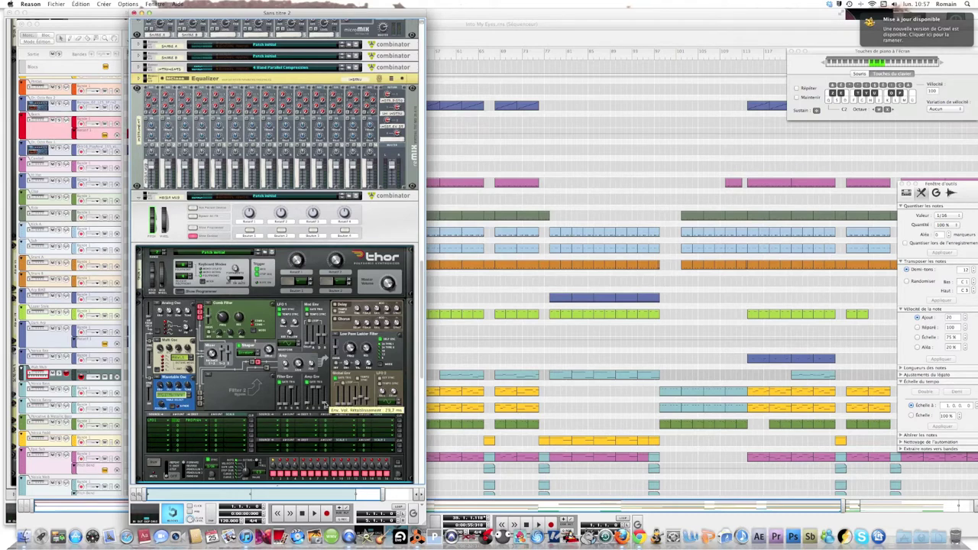
left_click_drag(324, 405, 324, 402)
scroll(324, 402, "down", 3)
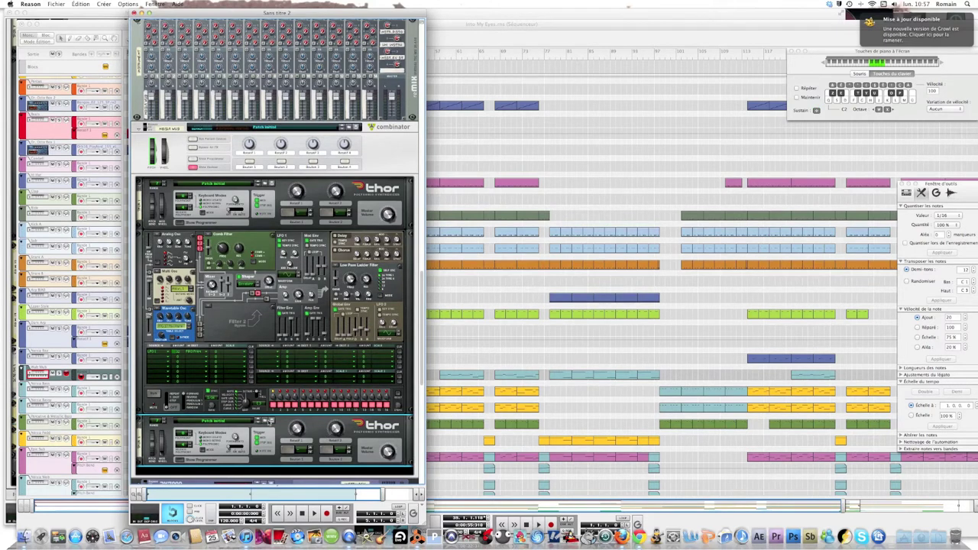
Load the HP Filter.thor patch into the second Thor.
left_click(266, 421)
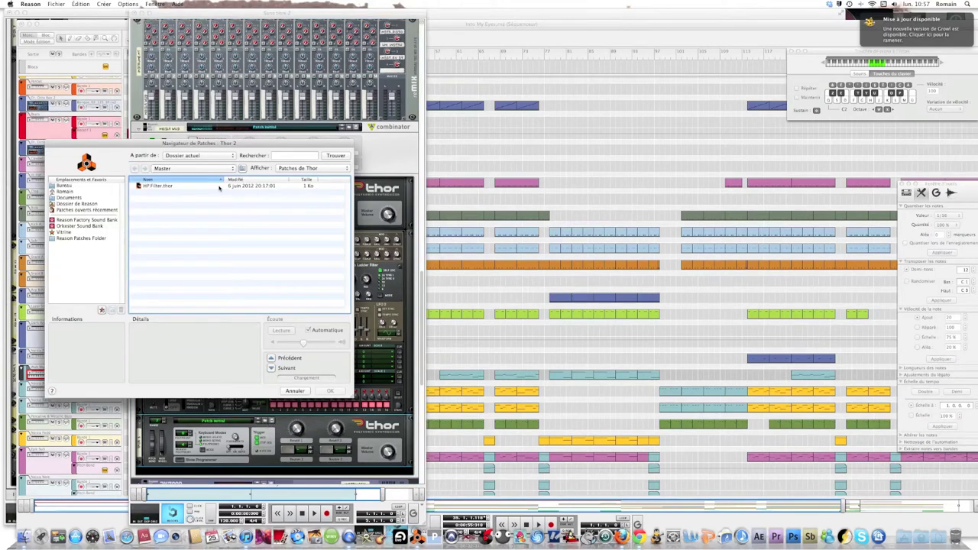
double_click(218, 187)
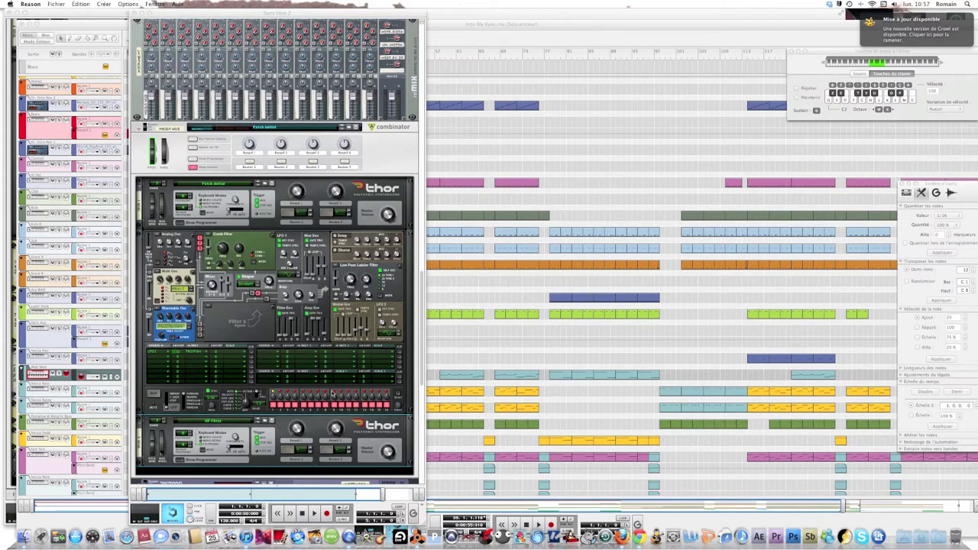
left_click(303, 428)
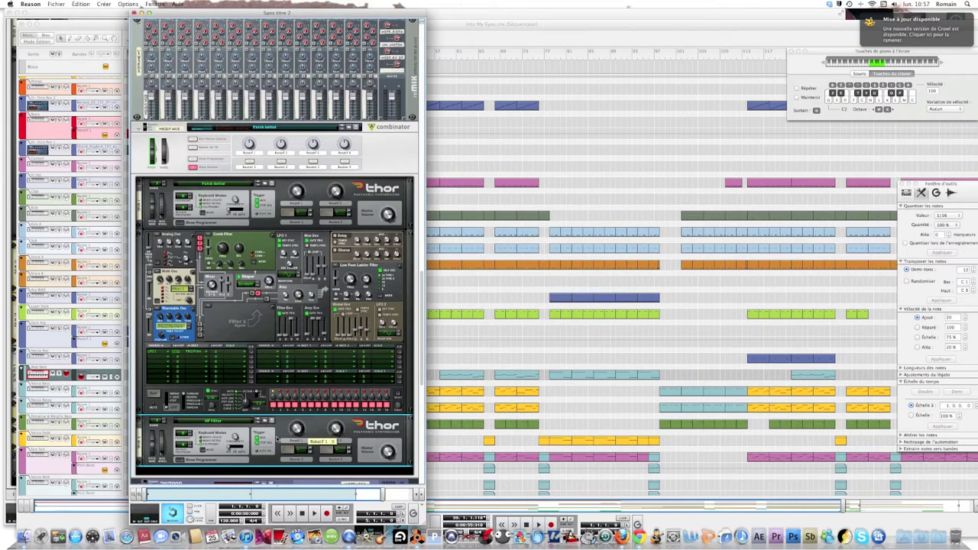
Flip the rack to check the audio cable from the first Thor into the second Thor.
key("super+f")
key("Tab")
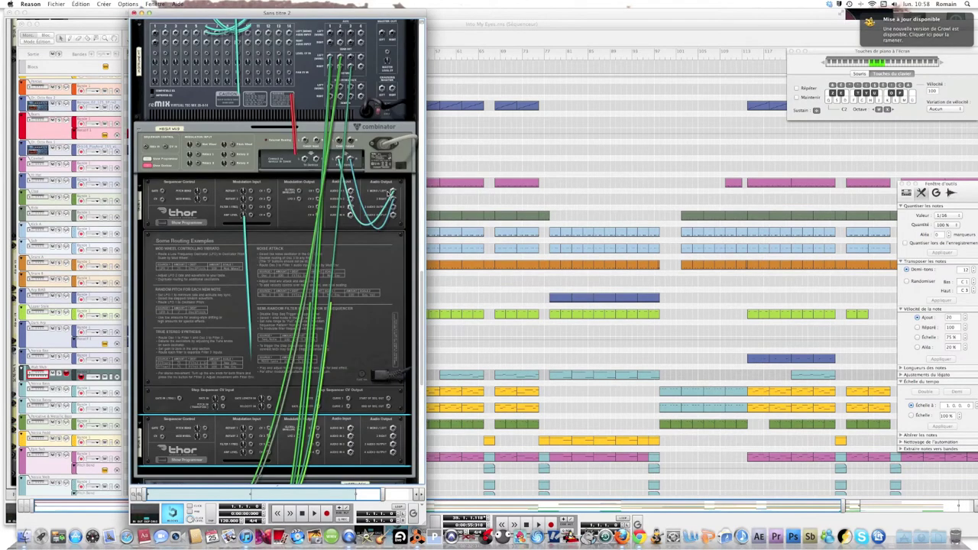
key("l")
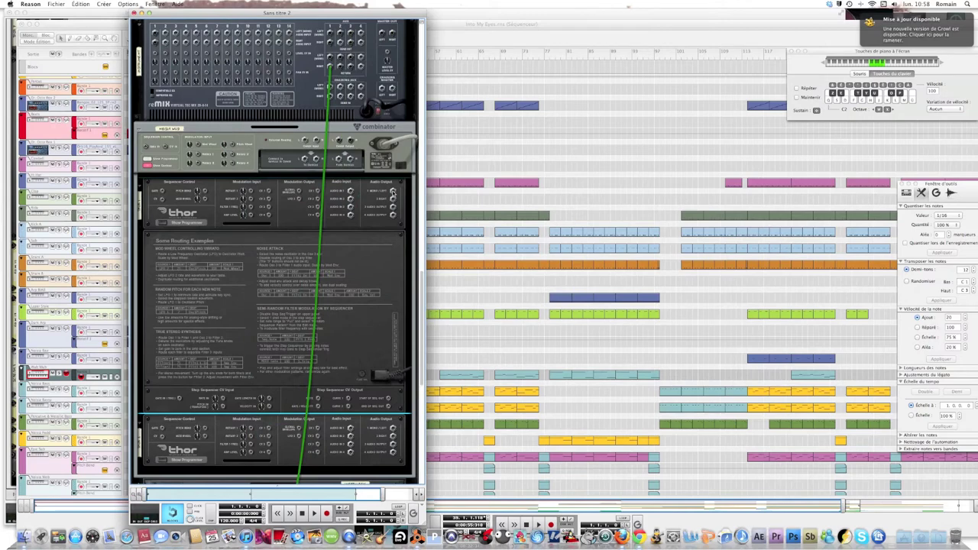
key("l")
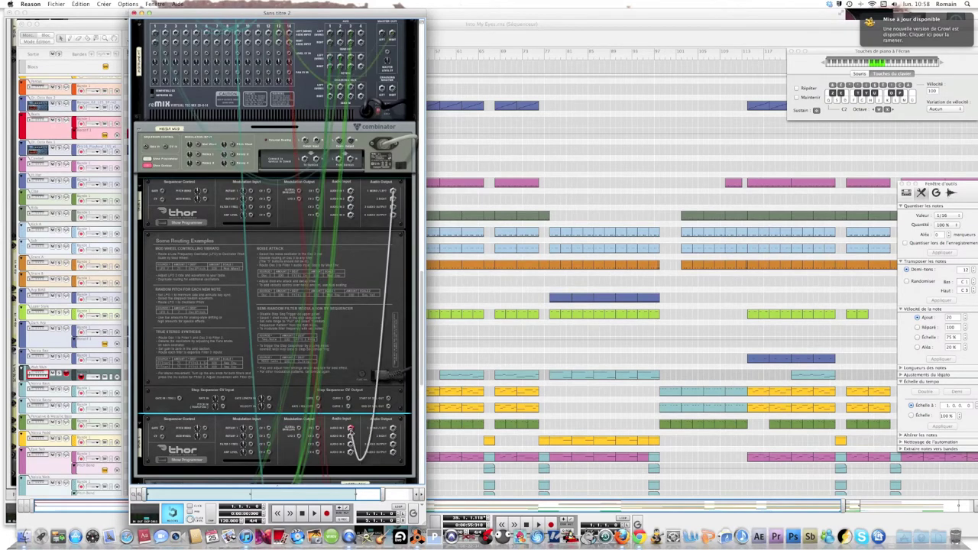
left_click_drag(350, 432, 373, 335)
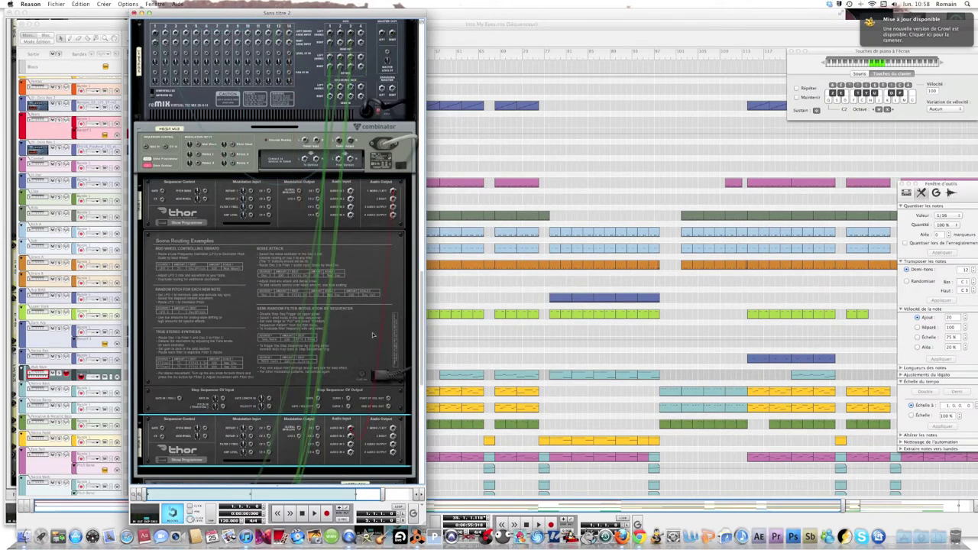
key("super+z")
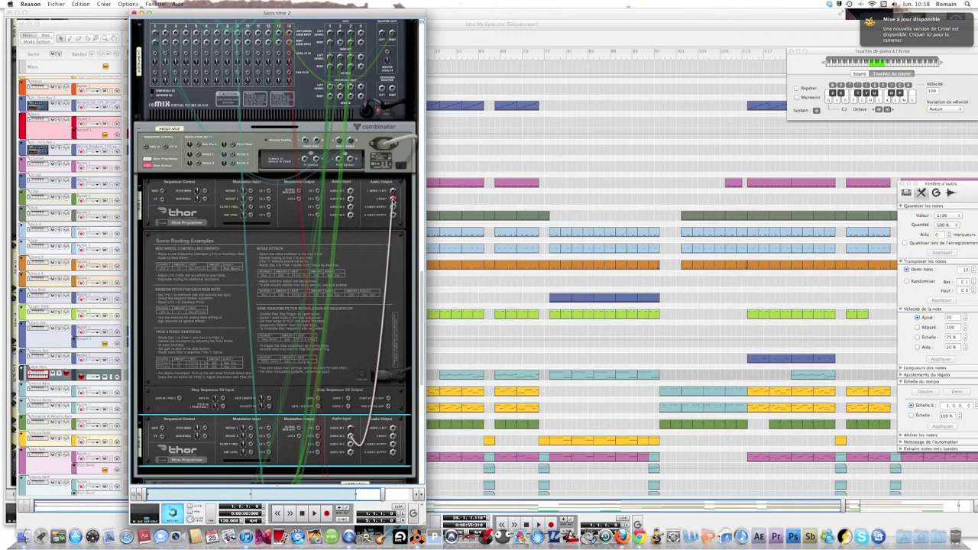
Add an MClass Equalizer to the rack below the Thors.
key("k")
scroll(374, 333, "down", 2)
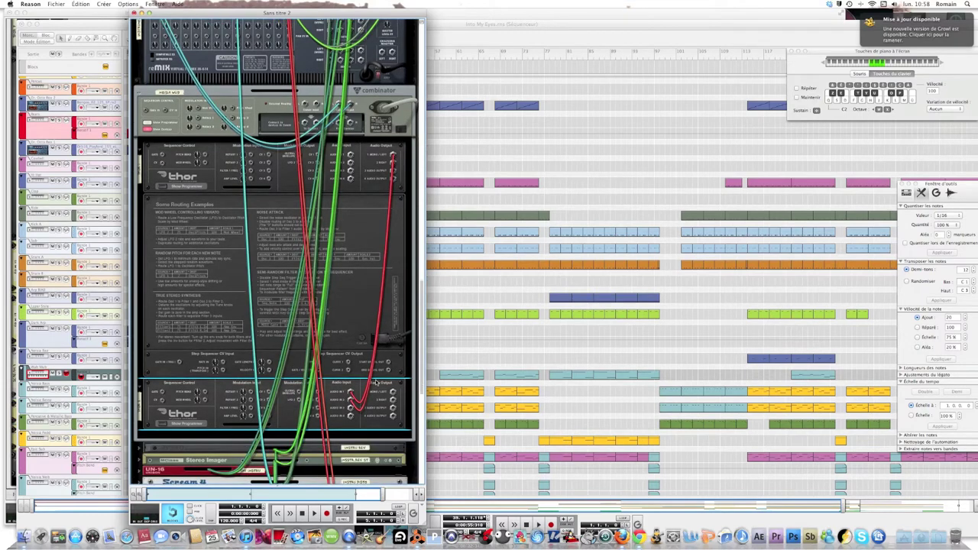
right_click(384, 335)
mouse_move(500, 398)
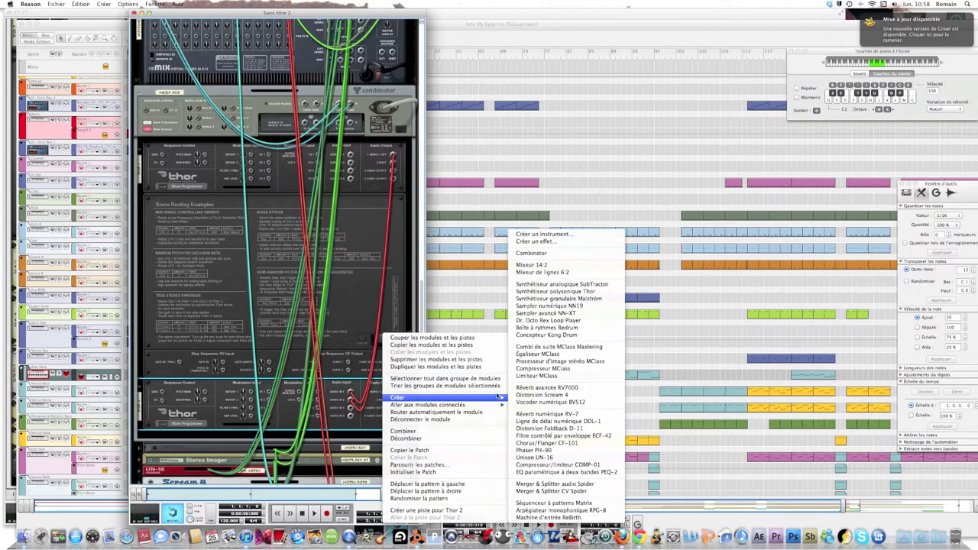
left_click(537, 353)
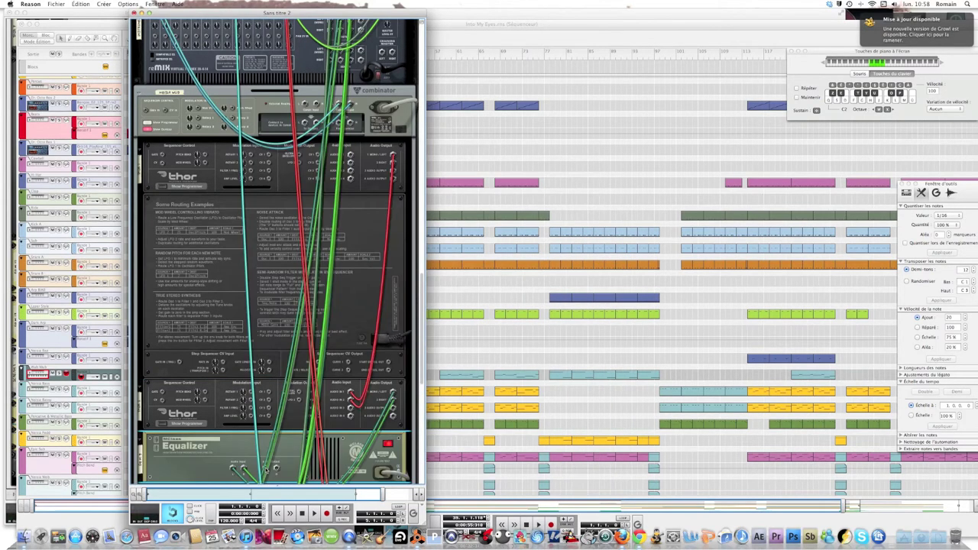
Try cabling the Combinator into the Equalizer, undo it, then expand the second Thor's front panel.
key("k")
left_click_drag(337, 126, 267, 471)
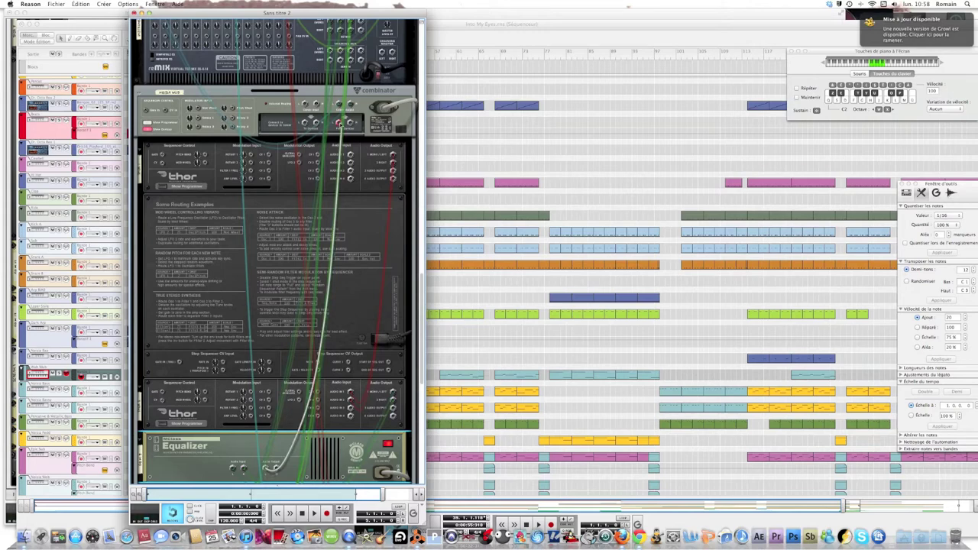
key("super+z")
key("k")
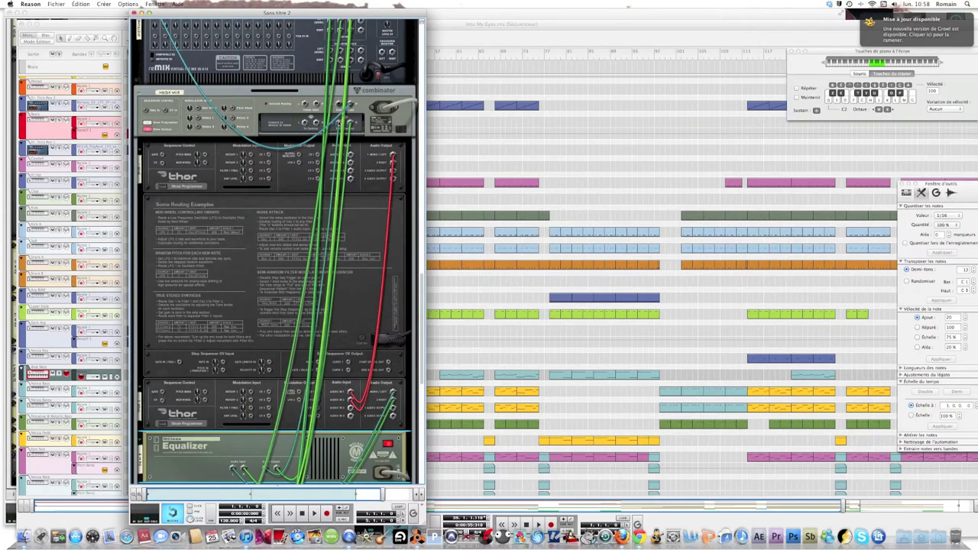
key("l")
key("Tab")
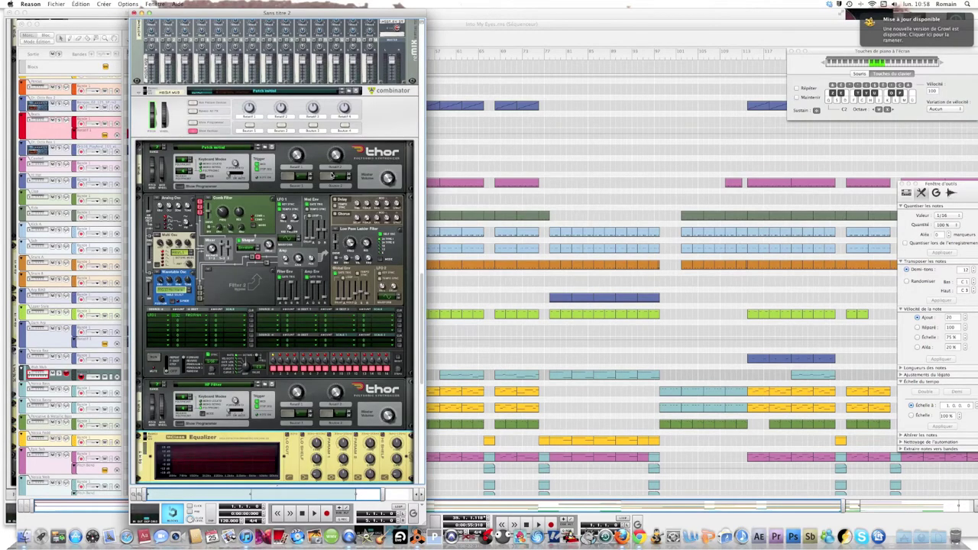
left_click(184, 424)
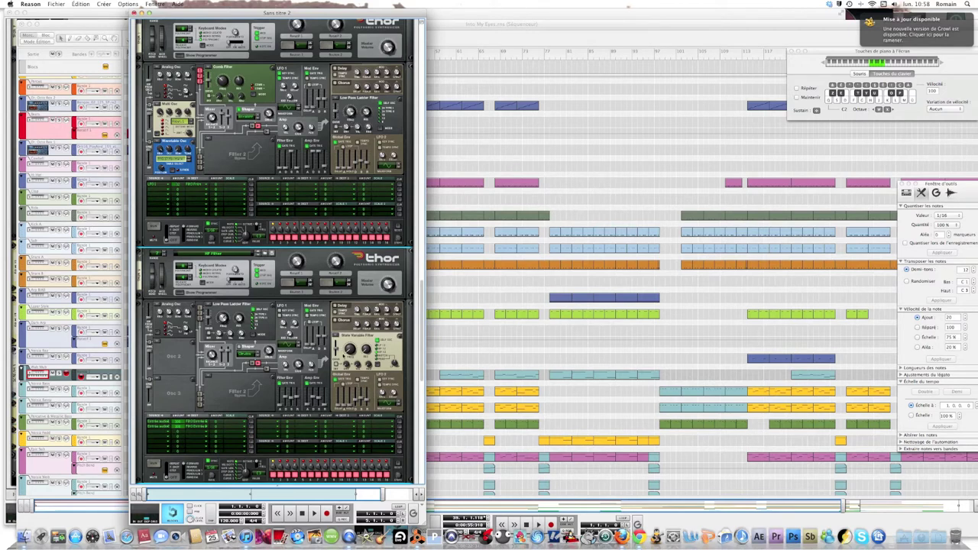
Drag the second Thor's State Variable Filter frequency from 71.5 Hz to 118 Hz and audition it.
mouse_move(350, 350)
left_click_drag(350, 350, 350, 342)
key("k")
key("l")
key("l")
scroll(388, 356, "down", 5)
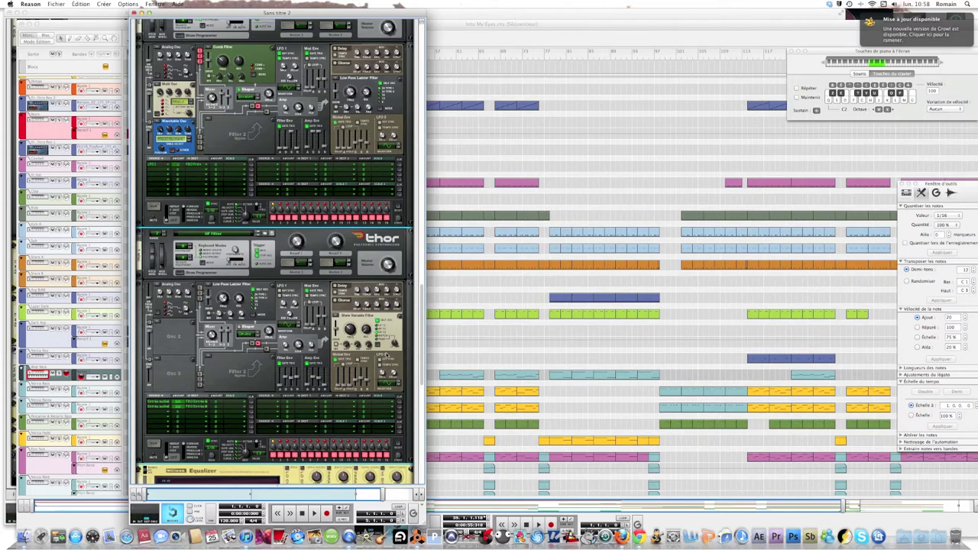
scroll(386, 356, "down", 1)
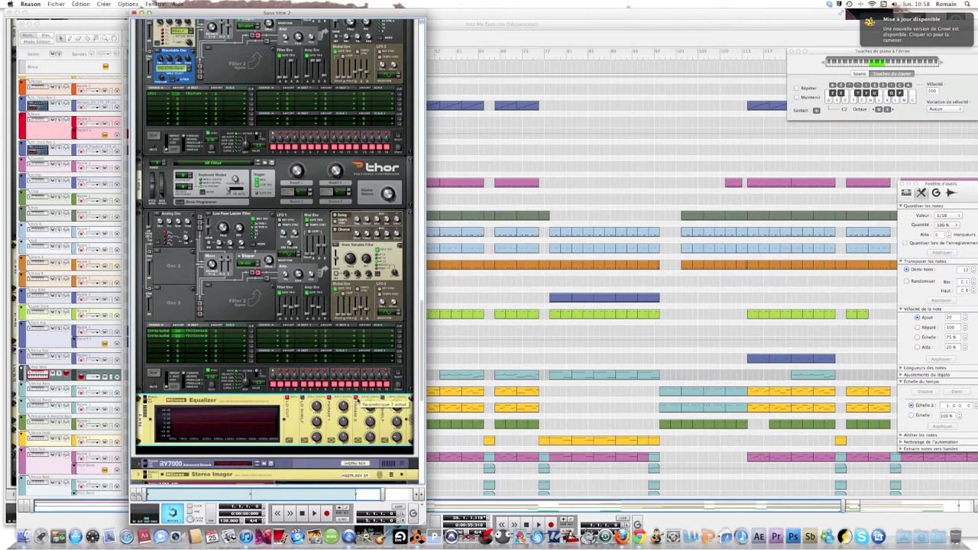
Raise the Equalizer's Parametric 2 frequency to 1.928 kHz.
mouse_move(370, 408)
left_click_drag(372, 408, 373, 399)
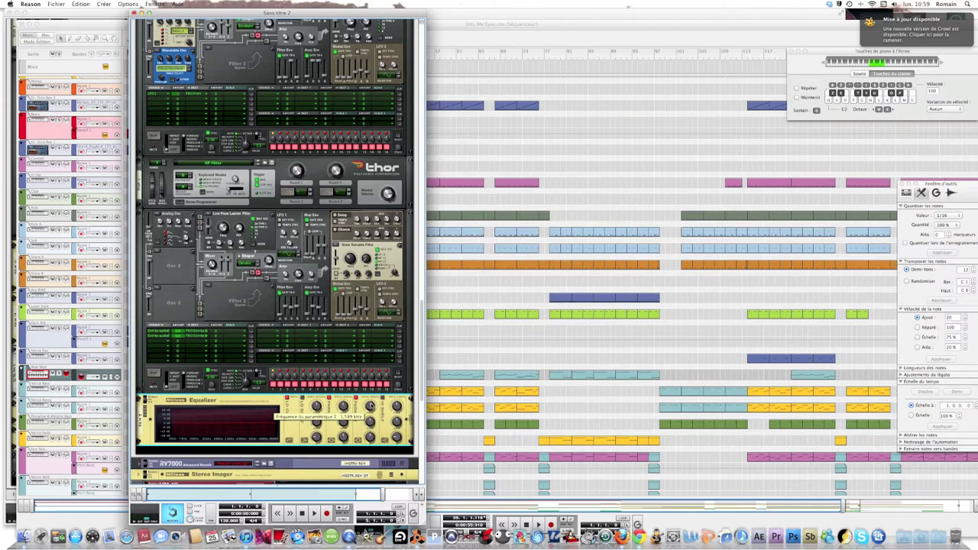
left_click_drag(373, 406, 373, 402)
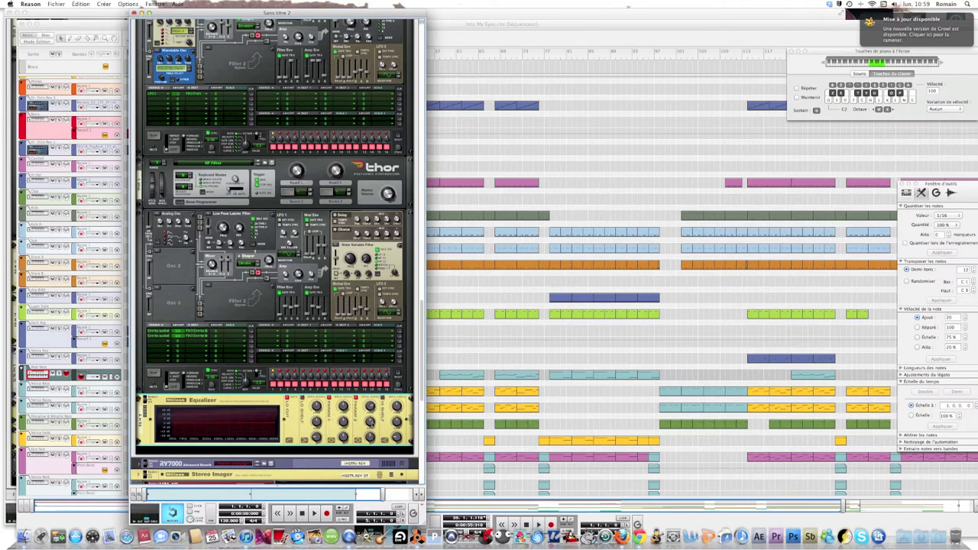
Boost Parametric 1 by 2.3 dB and narrow its Q to 8.5.
mouse_move(370, 425)
mouse_move(316, 405)
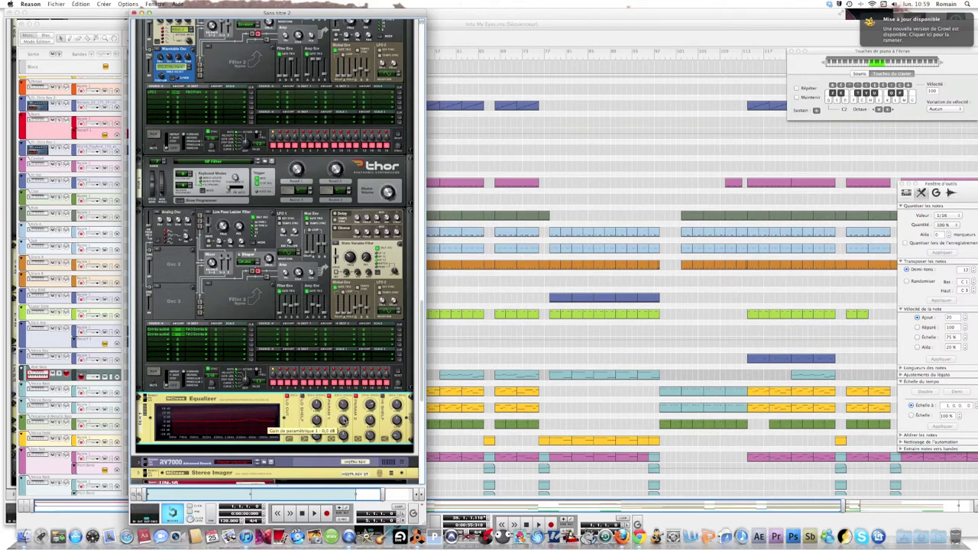
left_click_drag(344, 421, 344, 418)
mouse_move(343, 434)
left_click_drag(344, 434, 344, 433)
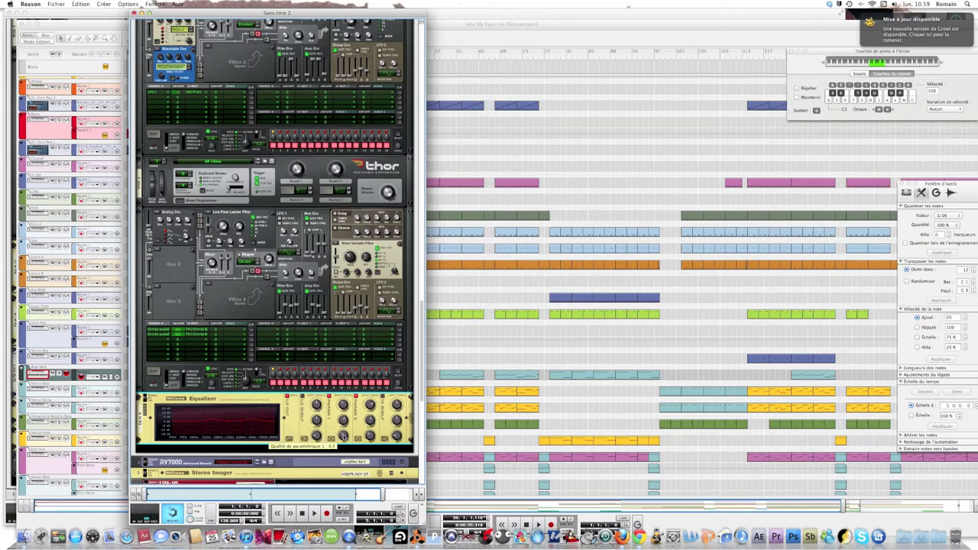
mouse_move(330, 419)
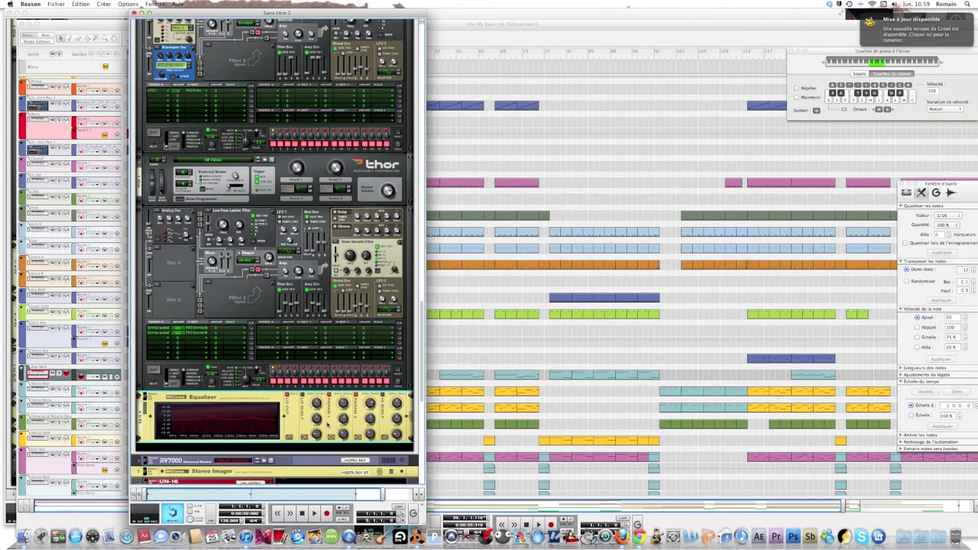
Play a few notes on the computer keyboard to hear the bass.
key("q")
key("d")
key("q")
Delete the Thor synth, undo the deletion, and show the sequencer pane below the rack.
left_click(244, 304)
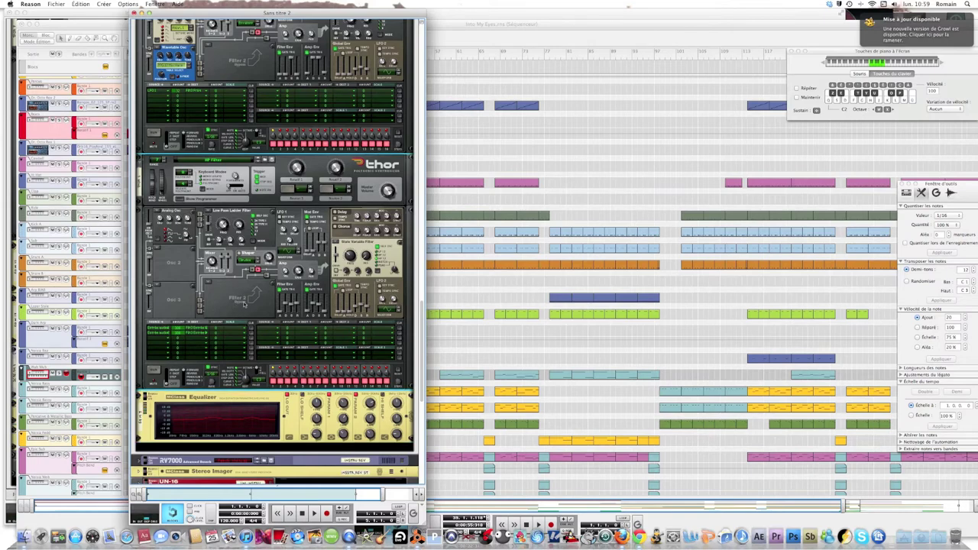
key("Delete")
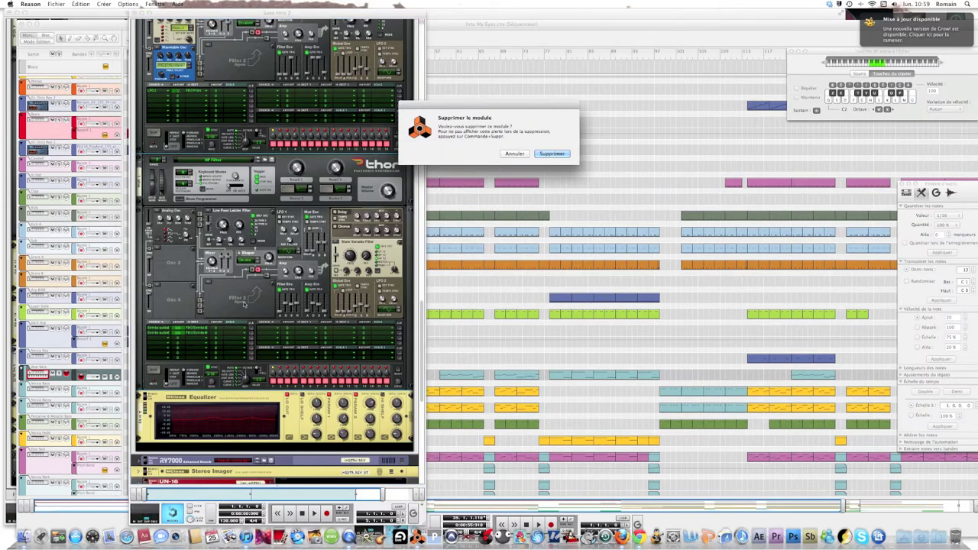
key("Return")
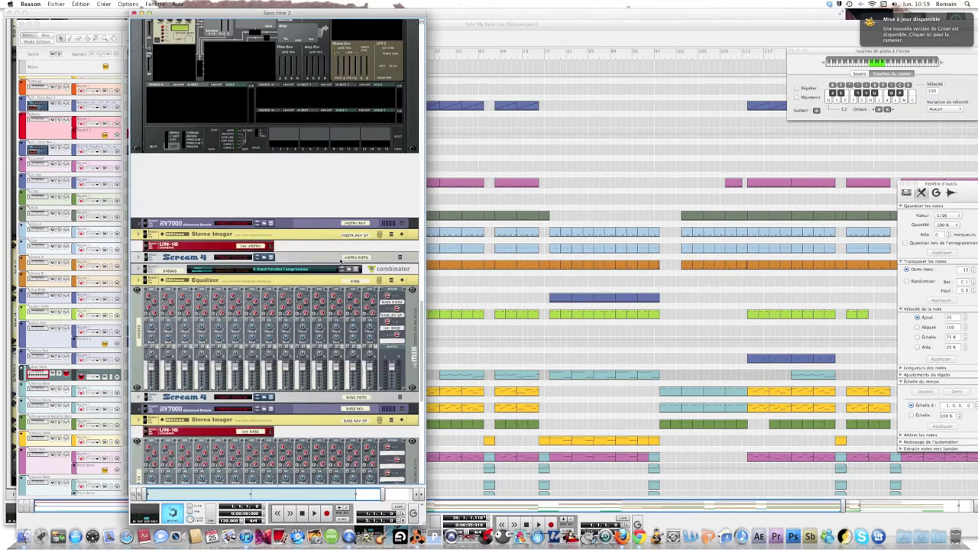
key("super+z")
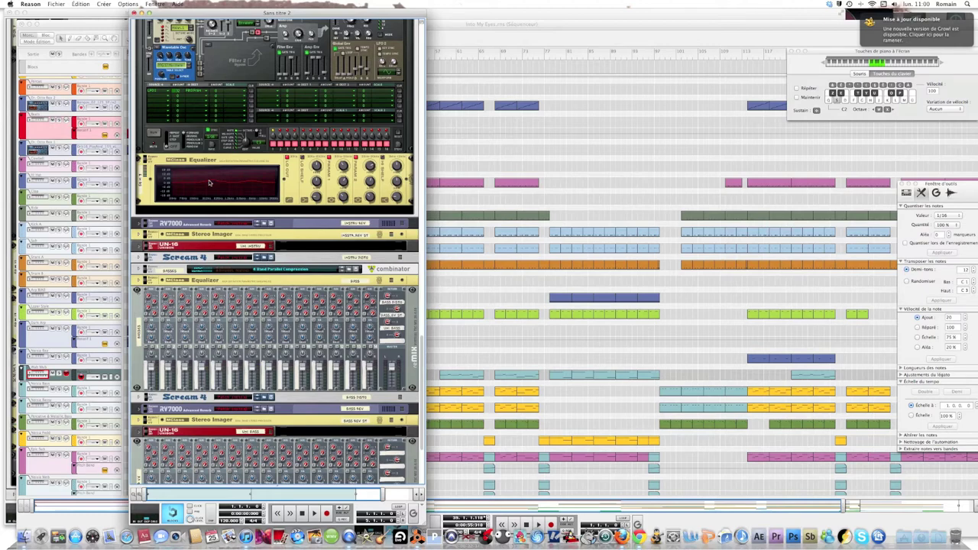
key("F7")
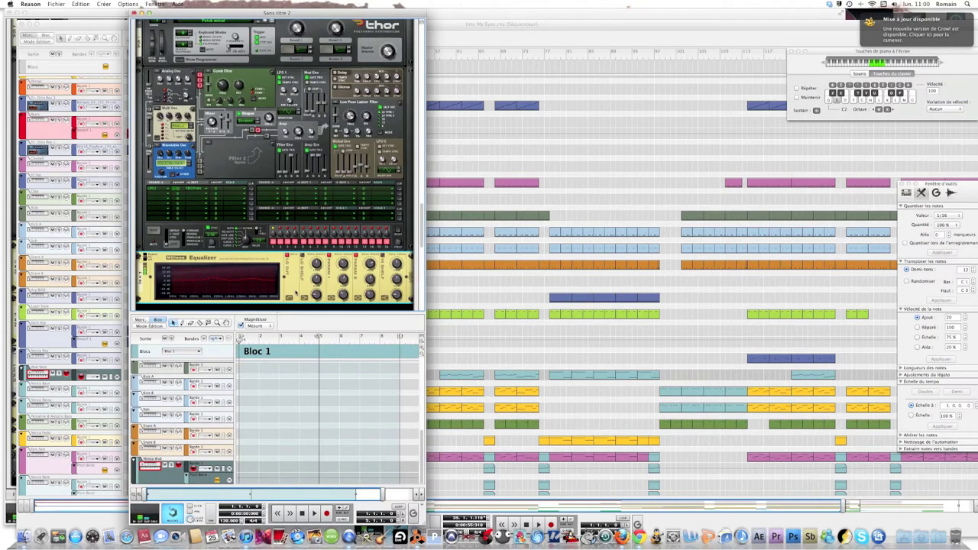
key("q")
key("f")
key("s")
key("q")
key("q")
Add another MClass Equalizer under the first one and play a note to audition it.
right_click(303, 284)
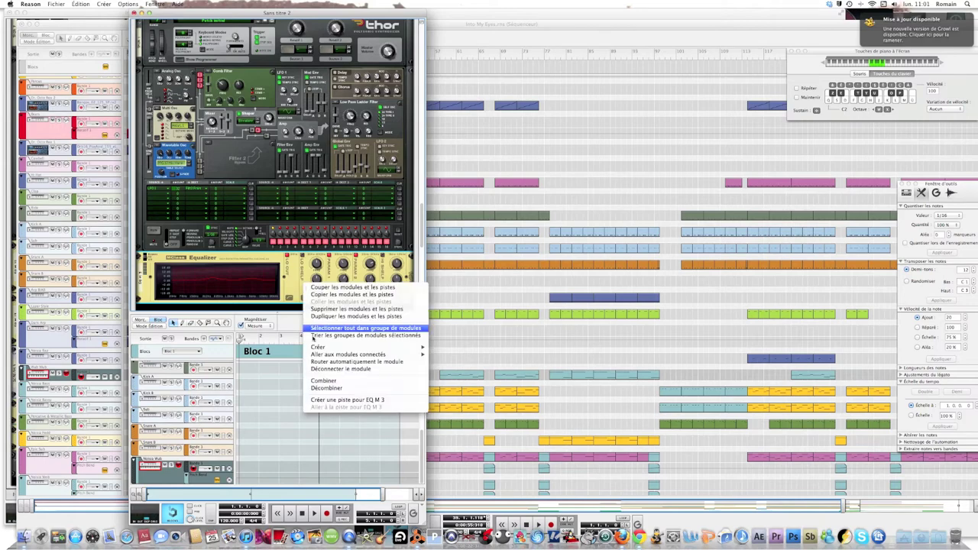
mouse_move(317, 348)
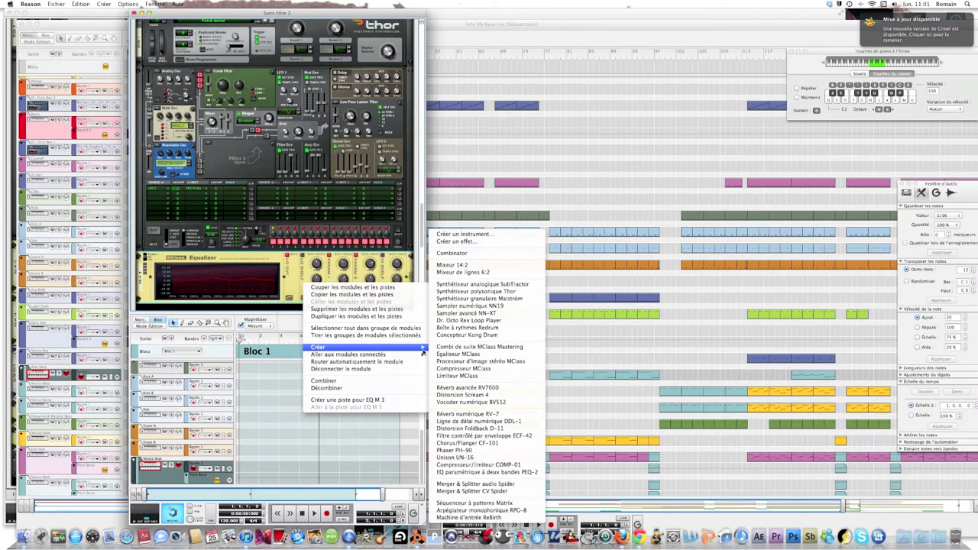
left_click(456, 355)
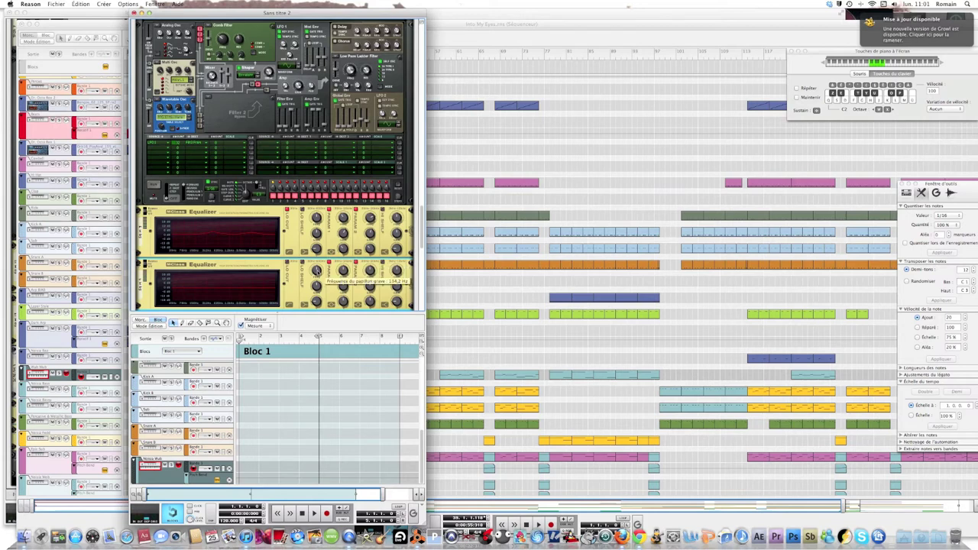
key("s")
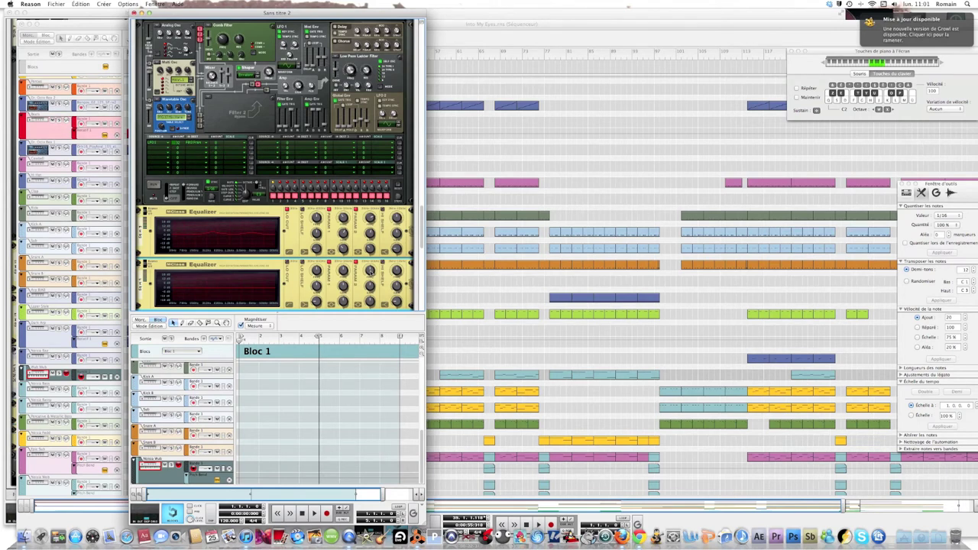
Nudge band 1's frequency up, cut its gain to -5.7 dB, and set Q to 8.9.
mouse_move(344, 271)
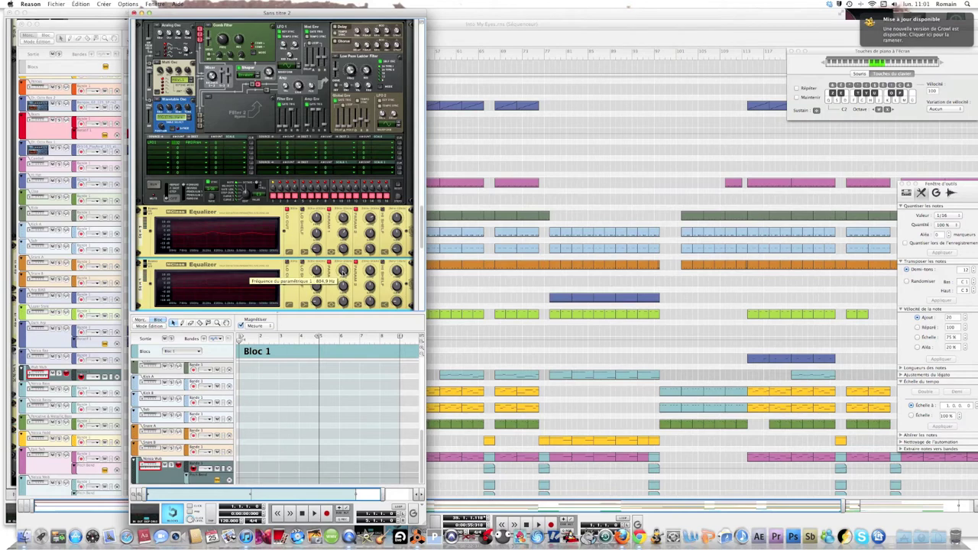
left_click_drag(343, 271, 343, 269)
scroll(343, 270, "down", 1)
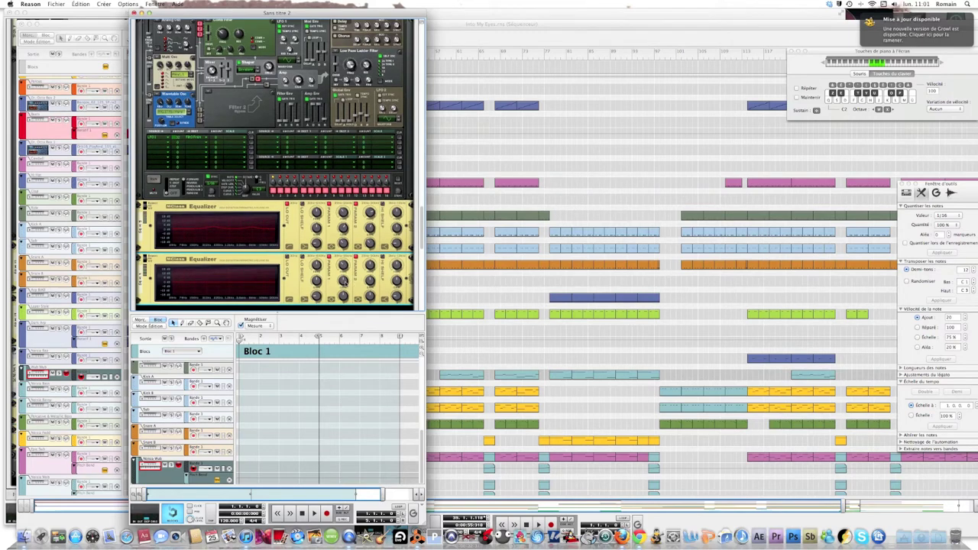
mouse_move(344, 282)
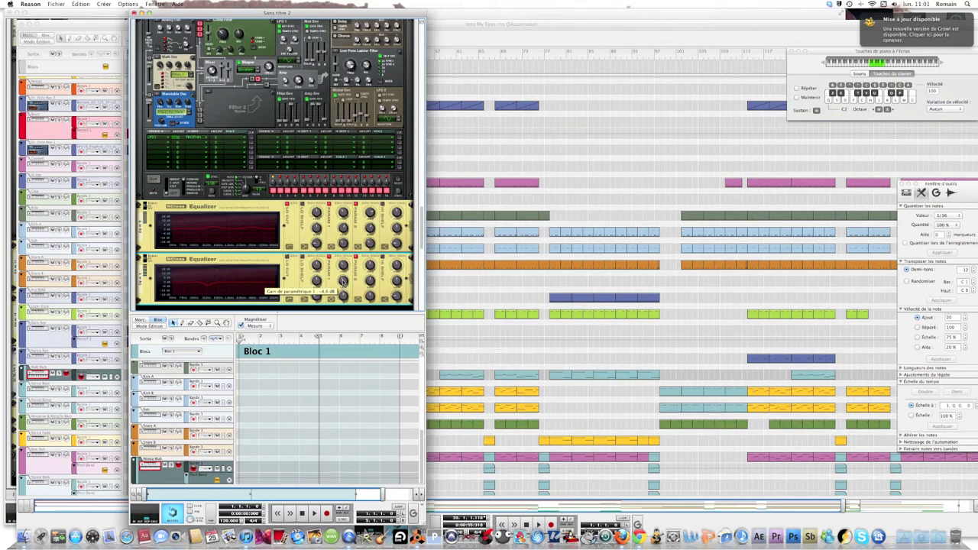
left_click_drag(344, 282, 343, 283)
left_click_drag(344, 297, 344, 298)
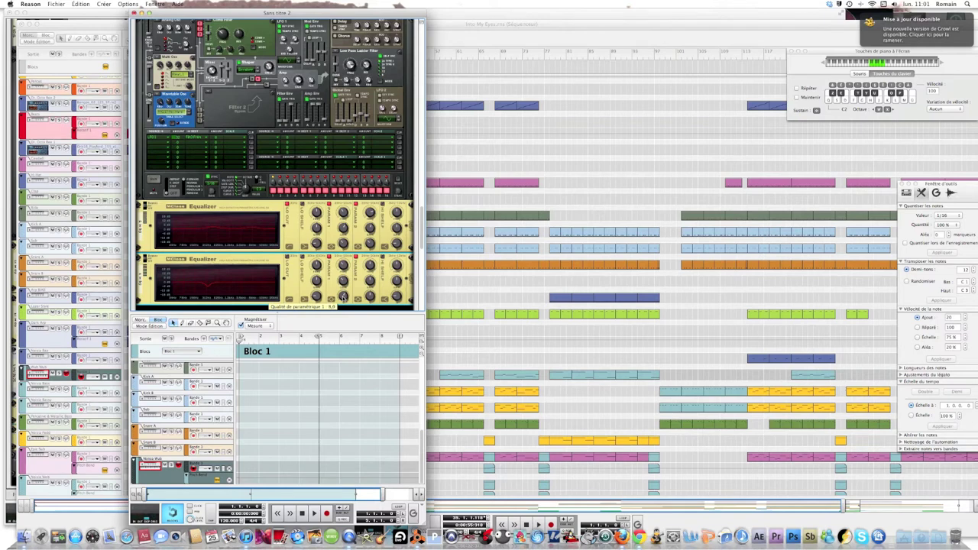
Move band 2 to 1.303 kHz, cut it to -8.1 dB, and narrow Q to about 13.7.
left_click_drag(371, 265, 370, 264)
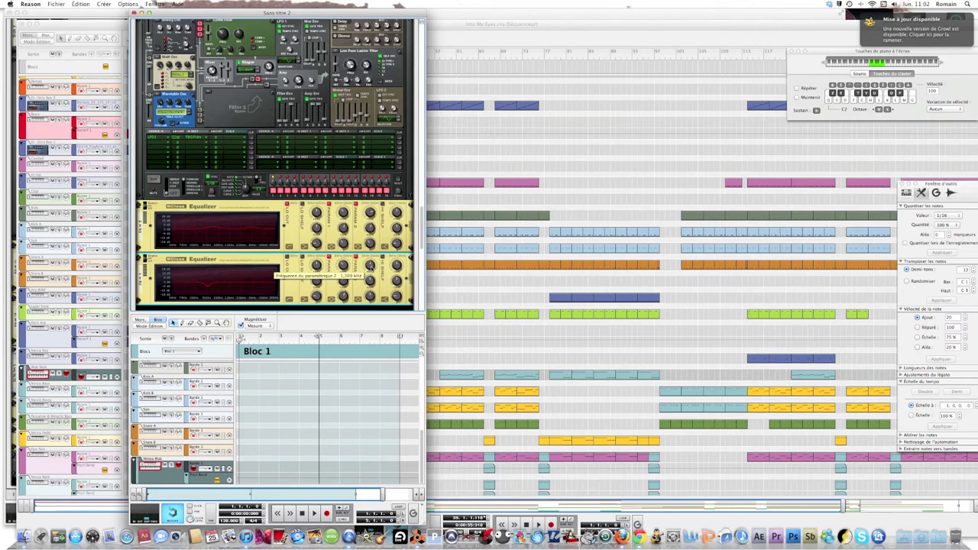
left_click_drag(370, 279, 371, 289)
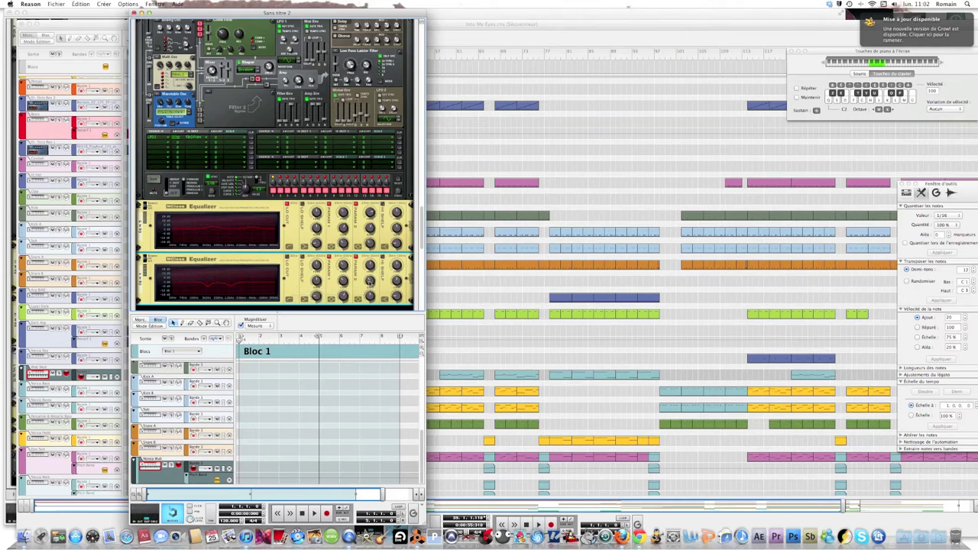
left_click_drag(370, 281, 370, 294)
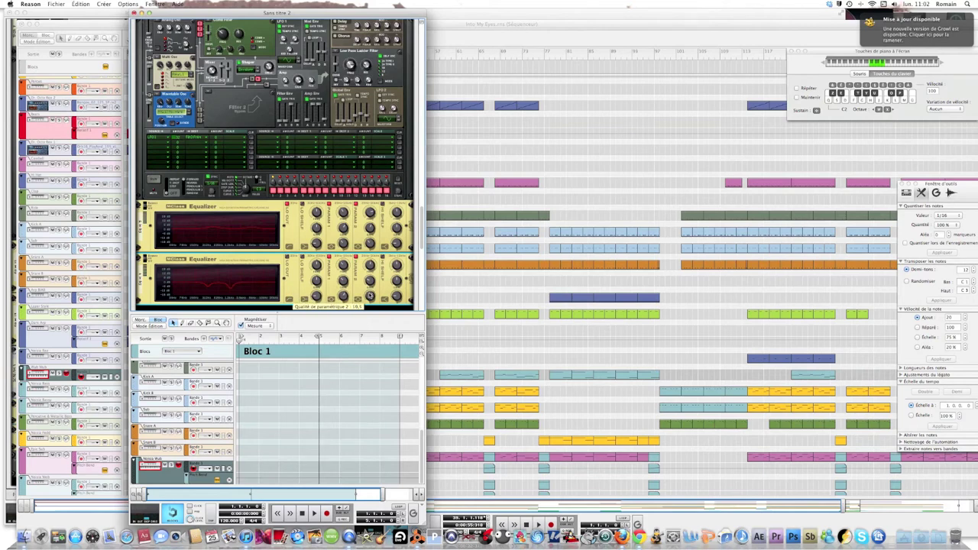
left_click_drag(370, 295, 370, 297)
Add a Scream 4 distortion after the two Equalizers.
right_click(301, 282)
mouse_move(314, 348)
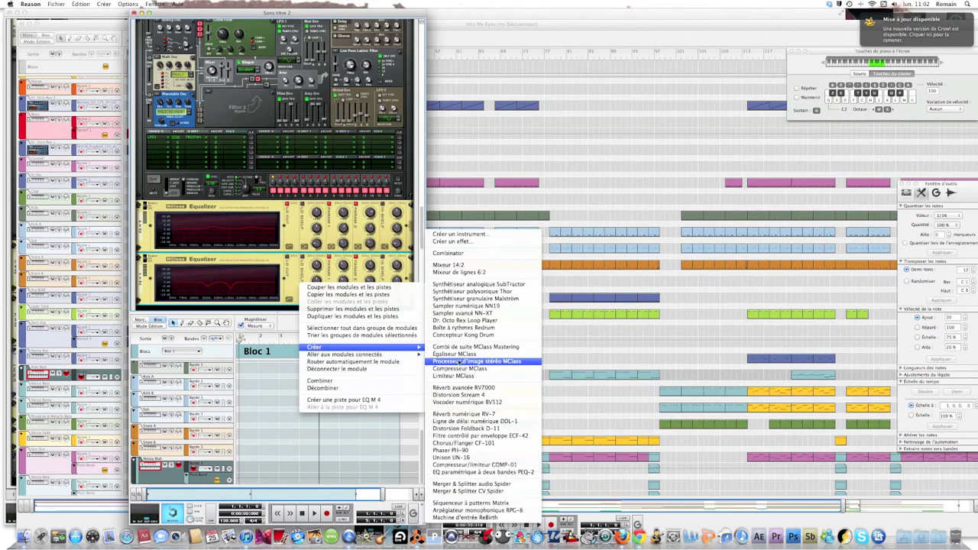
left_click(466, 395)
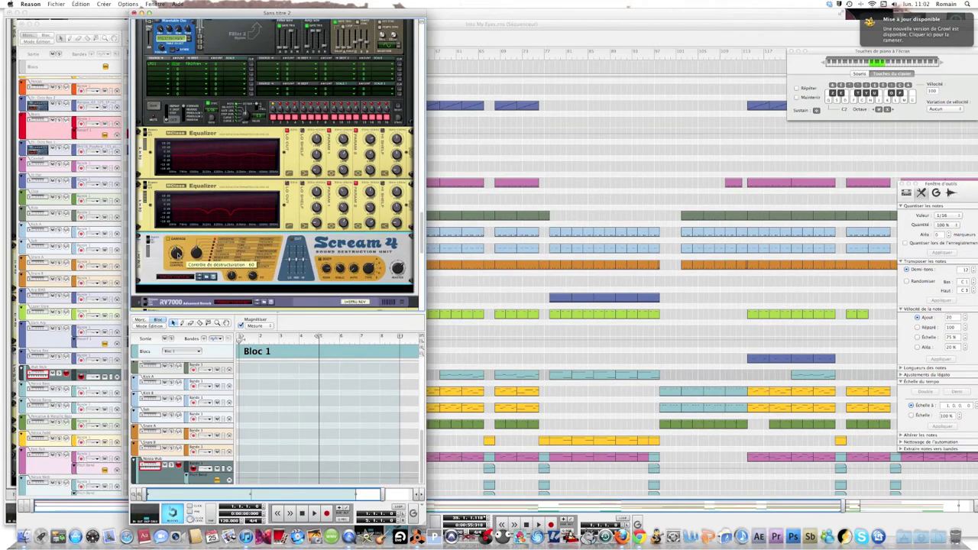
Lower Scream 4's damage control to 6, raise P2 to about 36, and cut mid EQ to -4.
left_click_drag(178, 263, 177, 265)
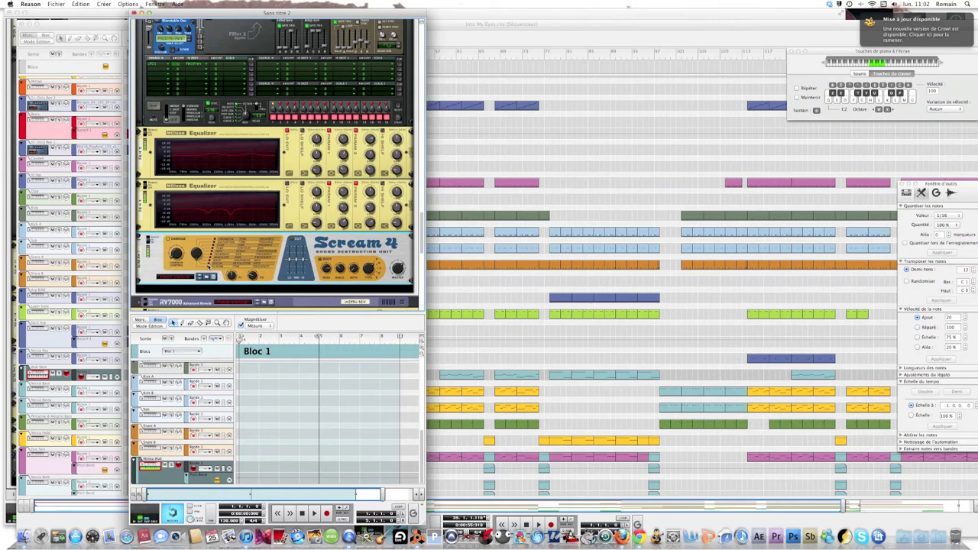
mouse_move(231, 275)
left_click_drag(254, 276, 254, 259)
left_click_drag(297, 263, 297, 264)
Add an MClass Compressor after Scream 4.
right_click(323, 277)
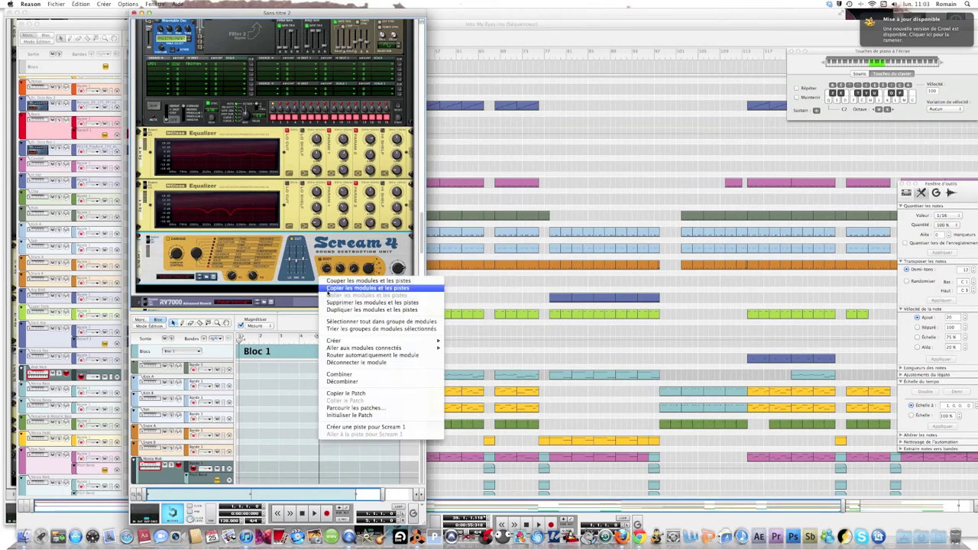
mouse_move(340, 340)
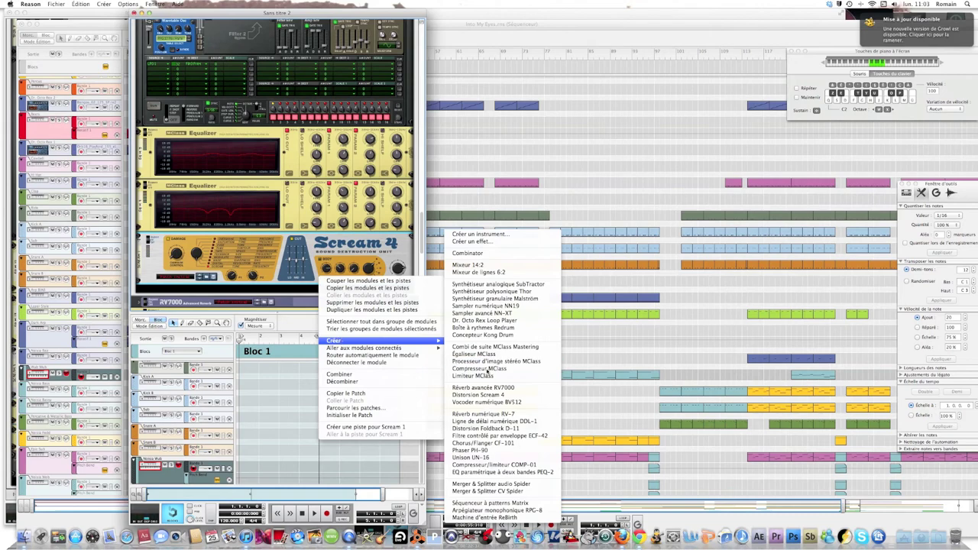
left_click(479, 368)
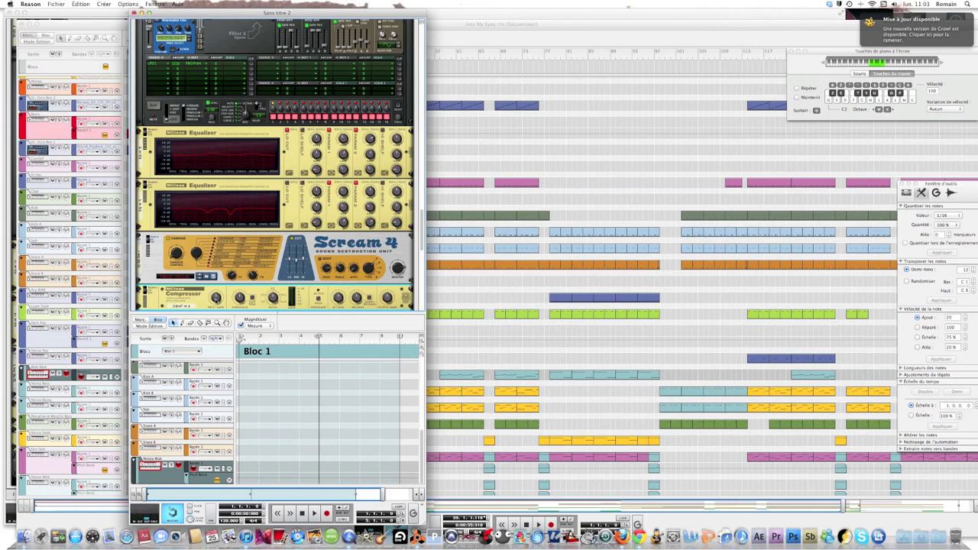
Raise the compressor's input gain slightly and lengthen its attack to 82 ms.
mouse_move(215, 299)
left_click_drag(215, 299, 216, 299)
mouse_move(241, 298)
scroll(243, 301, "down", 2)
mouse_move(273, 297)
scroll(273, 297, "up", 4)
scroll(273, 297, "down", 6)
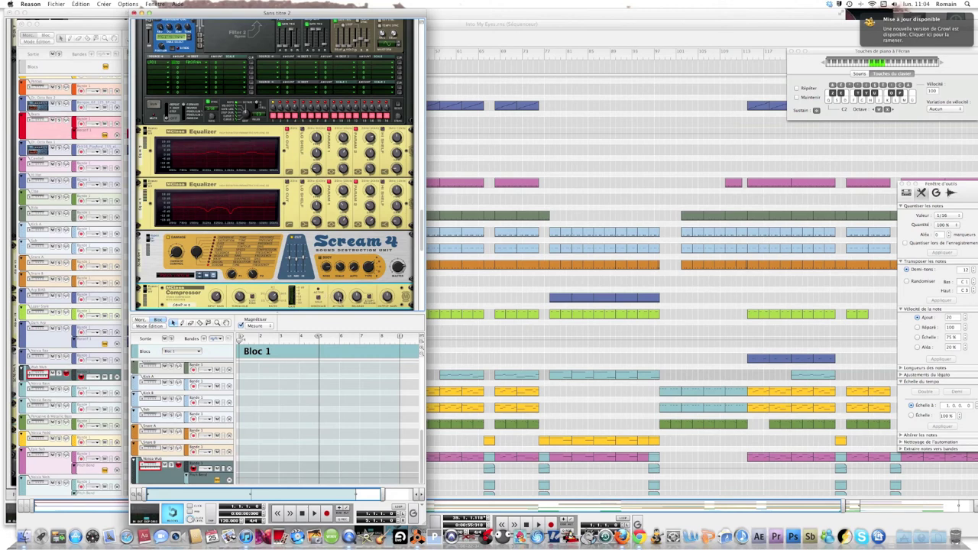
mouse_move(338, 298)
left_click_drag(339, 298, 338, 297)
left_click_drag(338, 297, 338, 294)
Shorten the compressor release to 153 ms and set output gain to 3.0 dB.
mouse_move(372, 298)
left_click_drag(358, 298, 359, 299)
left_click_drag(359, 303, 358, 308)
left_click_drag(387, 297, 387, 290)
right_click(406, 296)
Insert an MClass Maximizer after the Compressor, play a note, and set input gain to 3.4 dB.
mouse_move(421, 359)
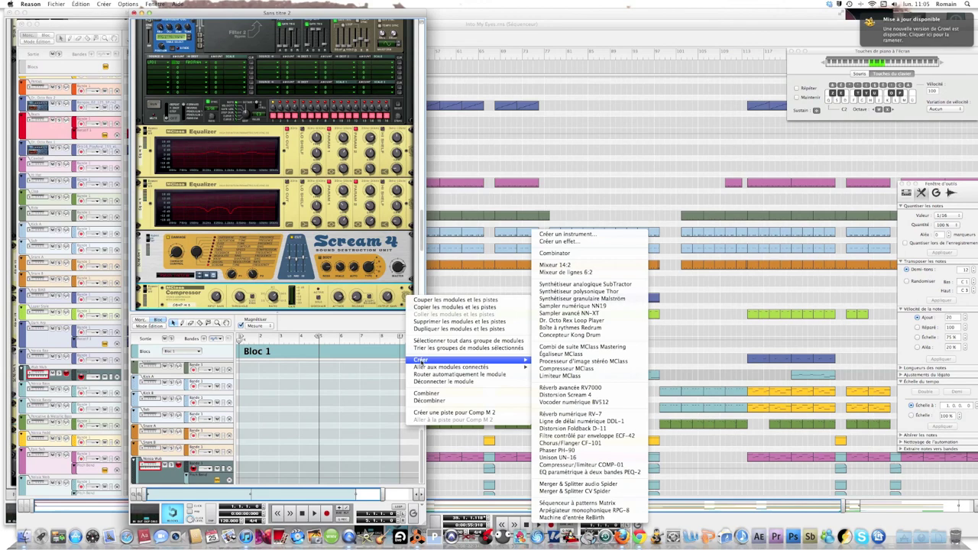
left_click(539, 376)
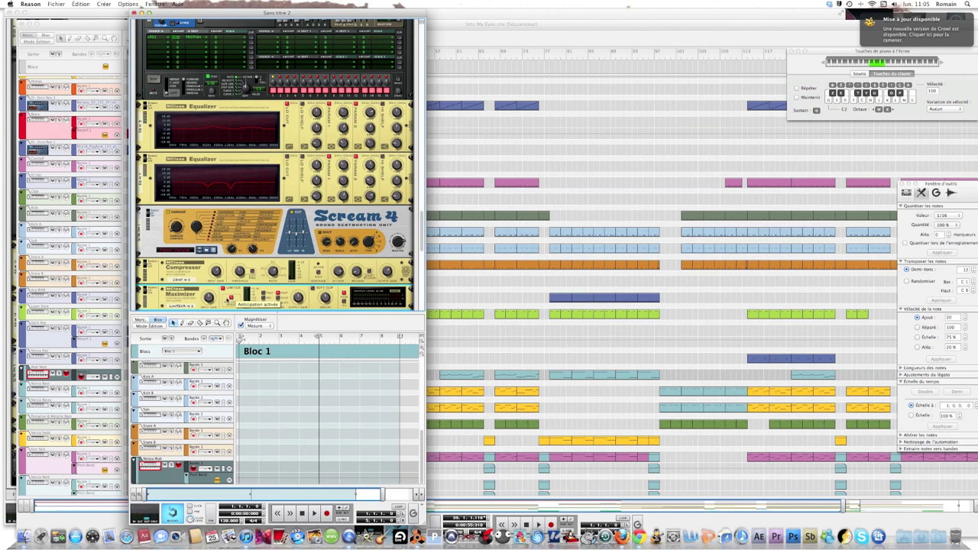
key("q")
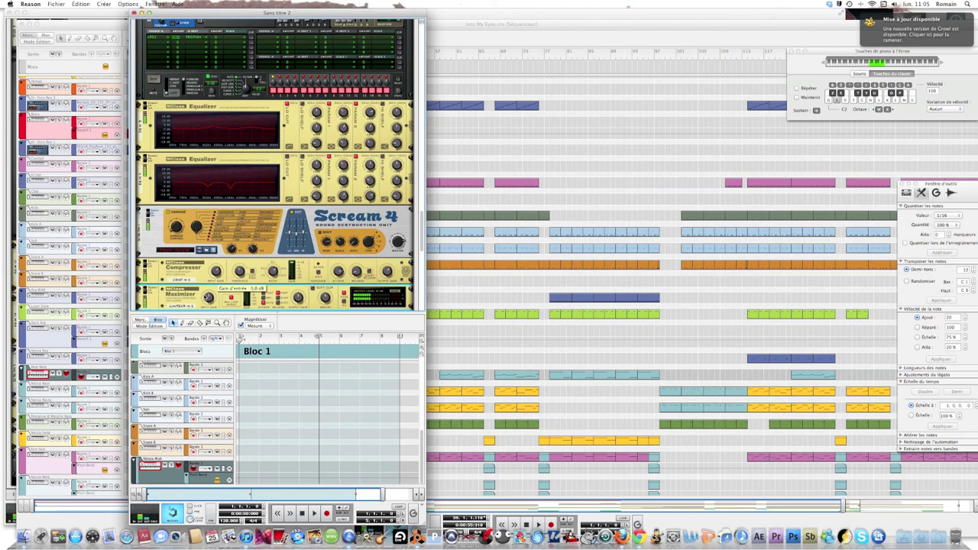
left_click_drag(208, 297, 209, 283)
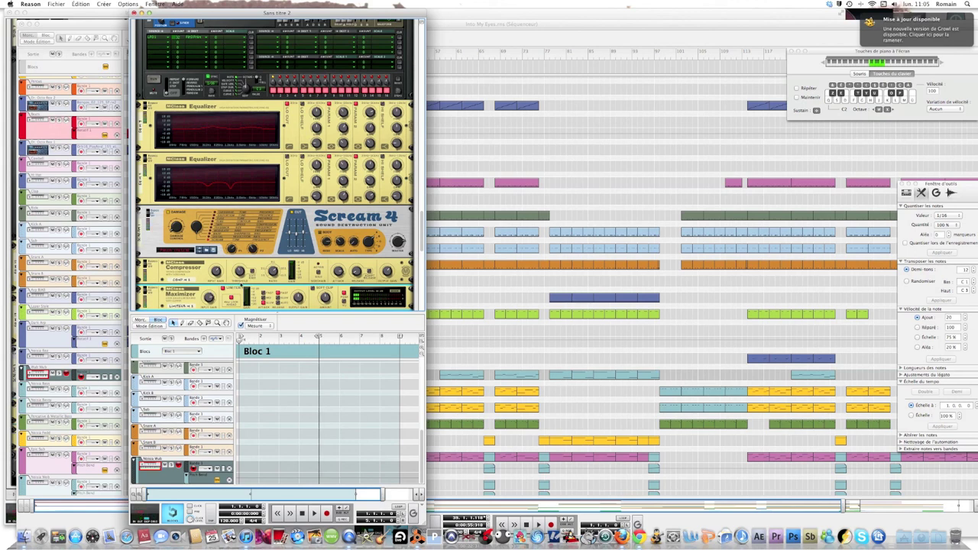
scroll(275, 165, "down", 1)
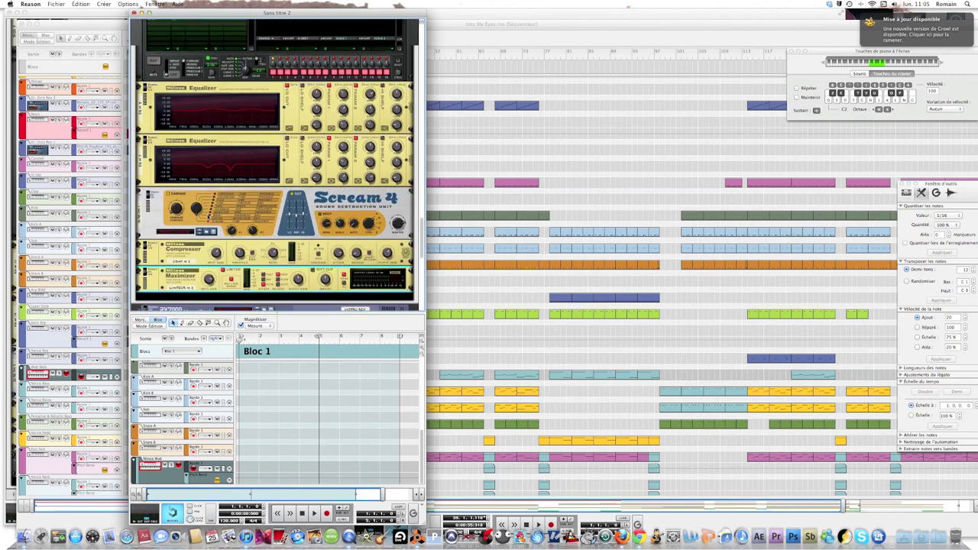
scroll(276, 165, "up", 10)
scroll(207, 217, "down", 10)
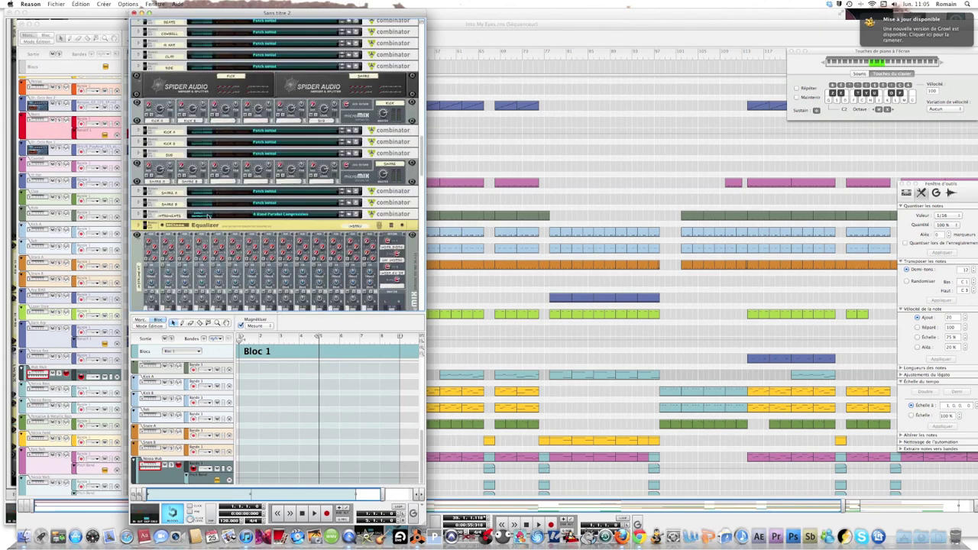